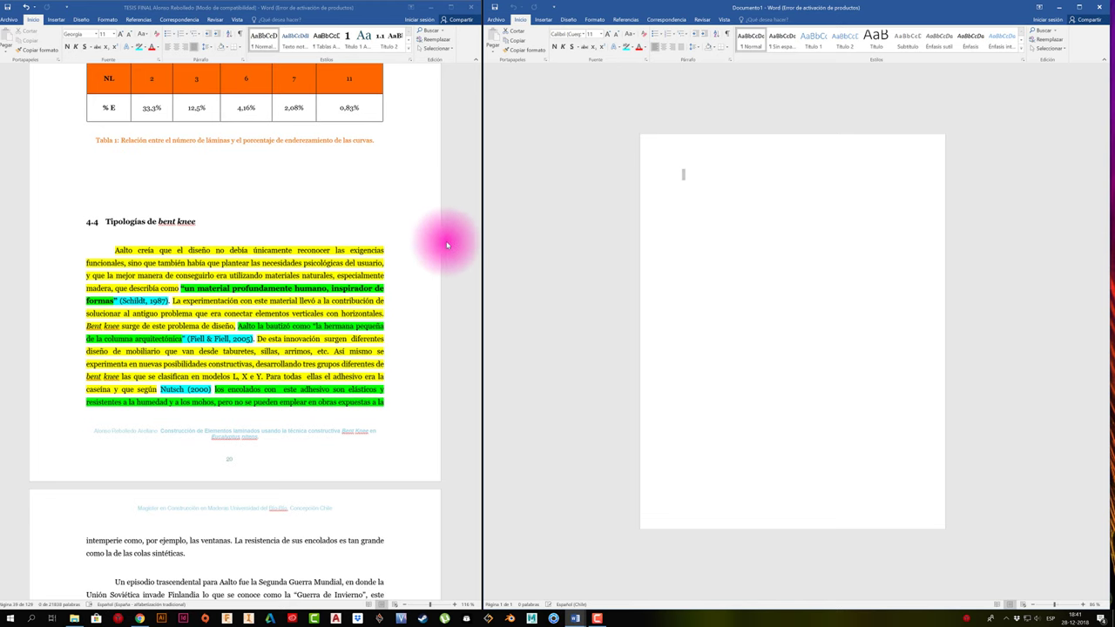
Scroll to the section 4-4 paragraph in the thesis and select its bold quote
scroll(444, 239, "up", 1)
scroll(445, 239, "up", 1)
scroll(445, 243, "up", 1)
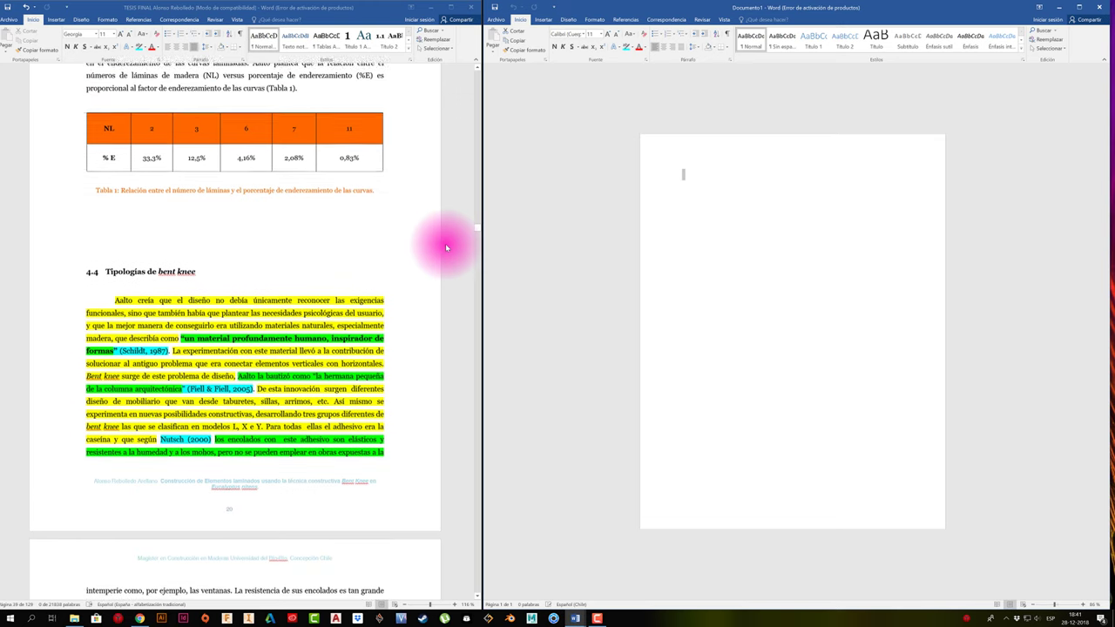
scroll(445, 247, "up", 1)
scroll(445, 248, "up", 1)
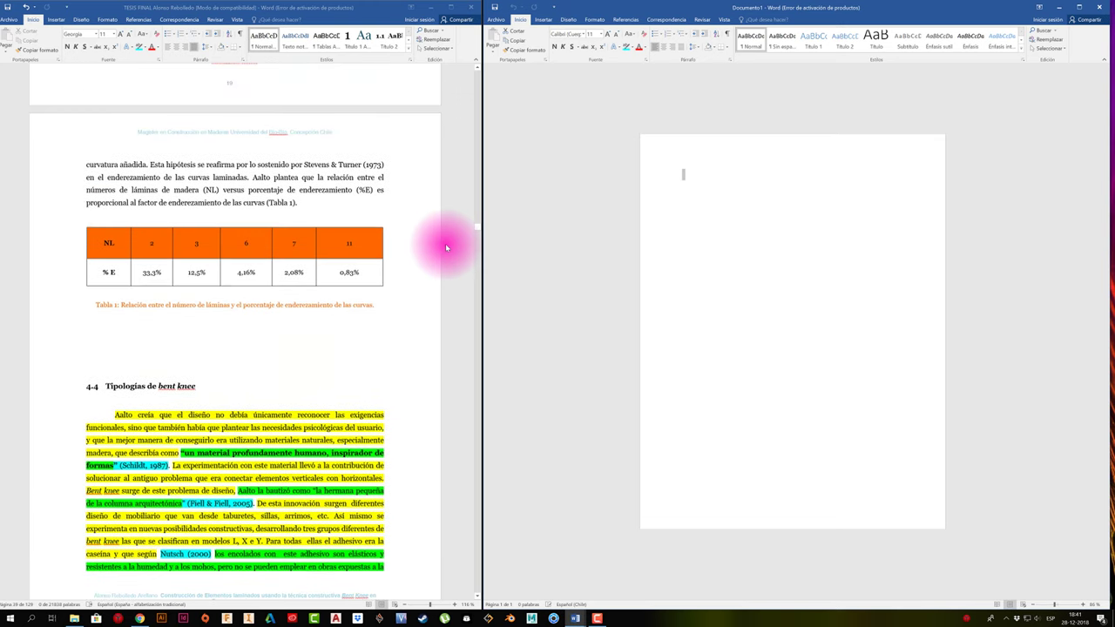
scroll(445, 247, "down", 2)
scroll(445, 248, "down", 1)
scroll(445, 247, "down", 1)
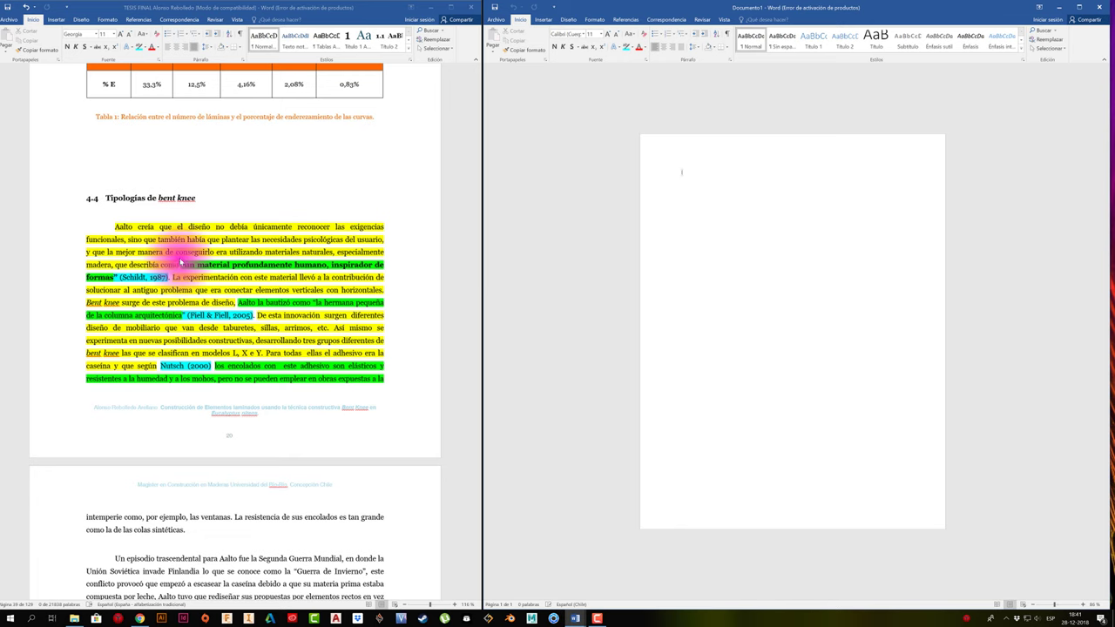
left_click_drag(182, 269, 386, 263)
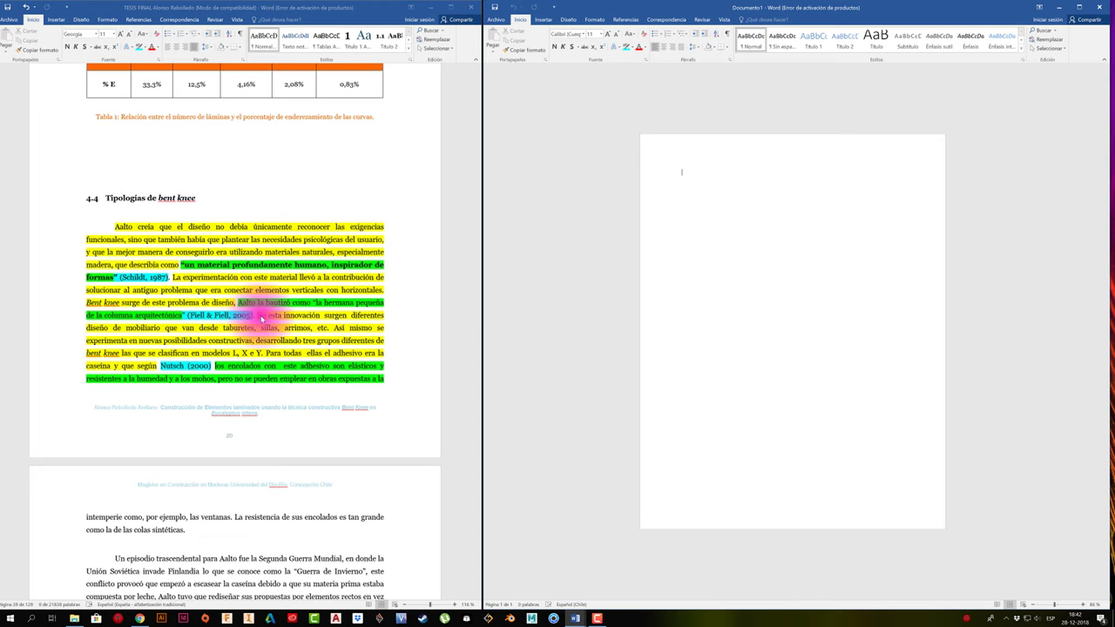
Select text from 'los encolados' along the paragraph's last line
scroll(261, 318, "down", 1)
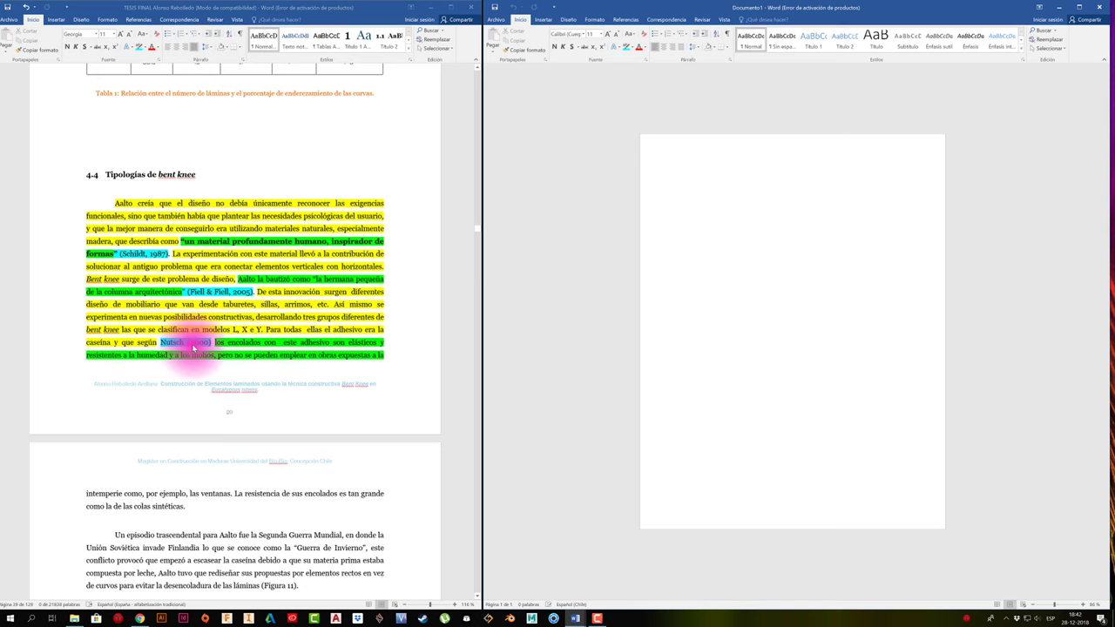
scroll(224, 345, "down", 1)
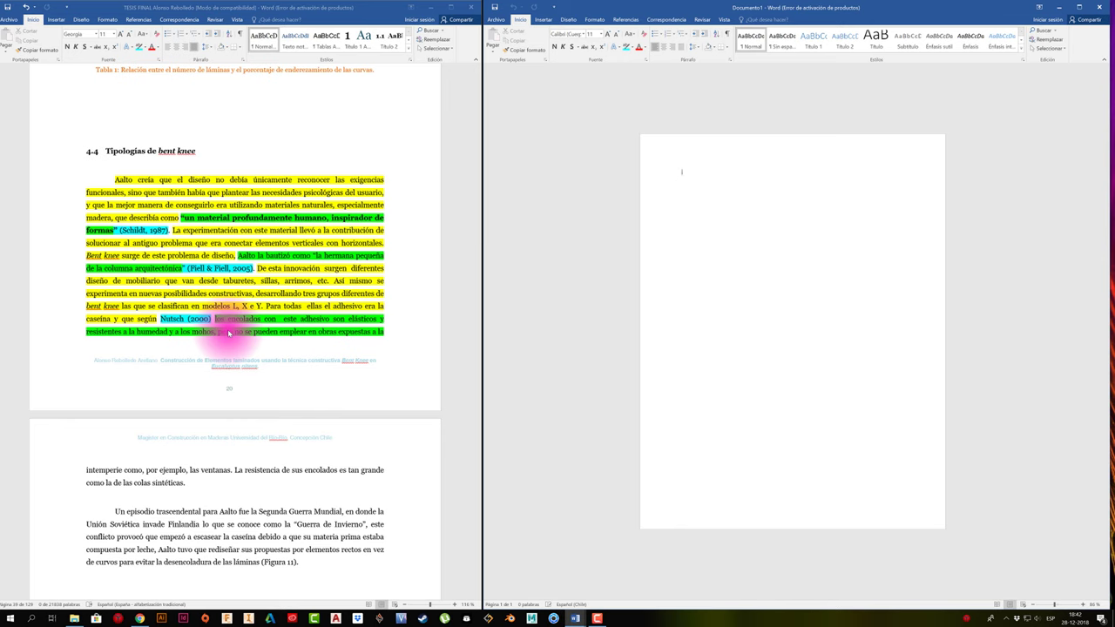
left_click_drag(229, 333, 251, 338)
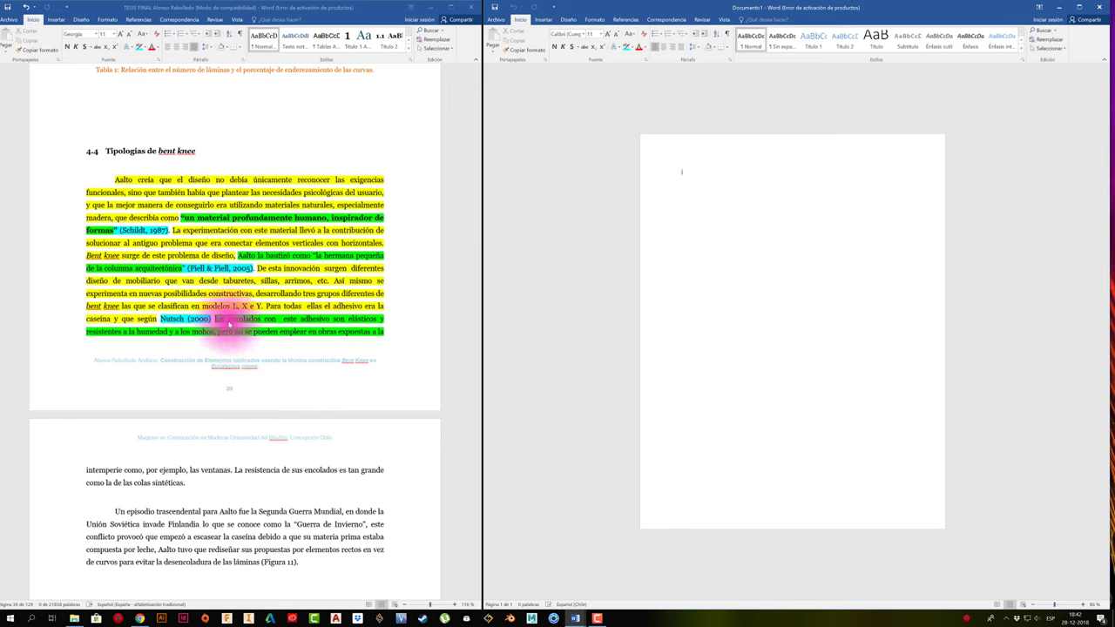
mouse_move(250, 338)
left_mouse_down()
mouse_move(329, 331)
mouse_move(162, 336)
left_mouse_up()
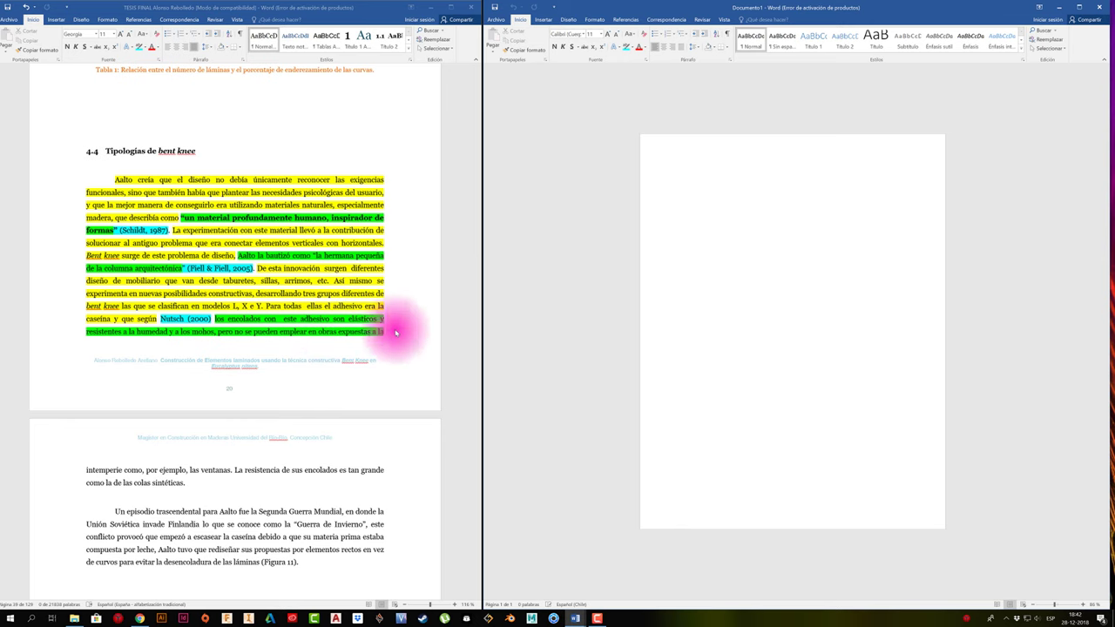
Select the paragraph from 'Aalto creía' through 'inspirador de formas'
left_click(704, 191)
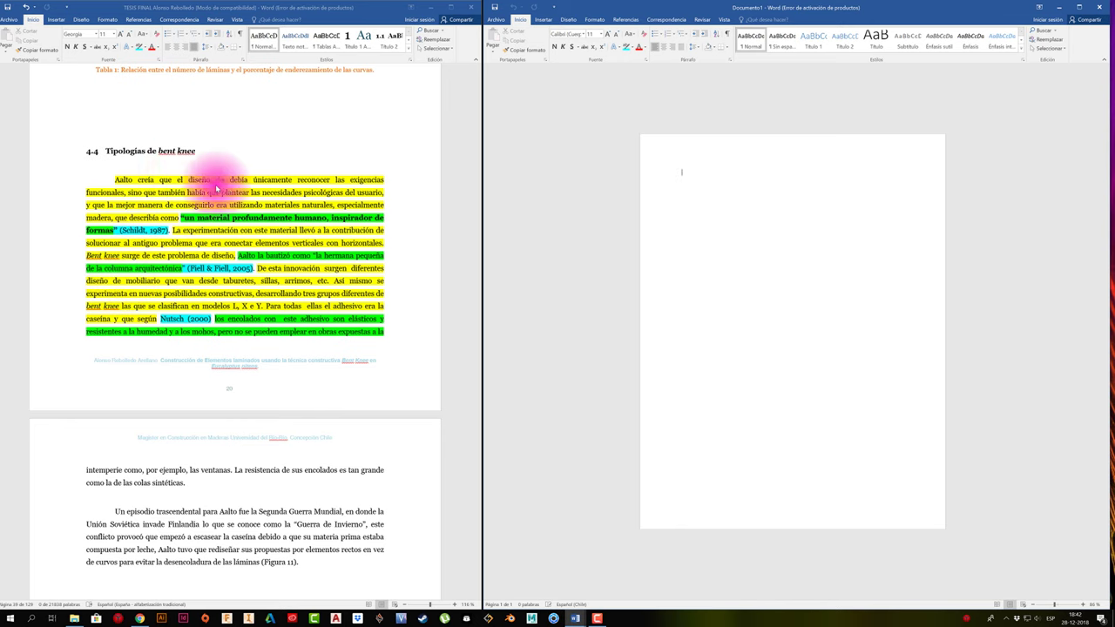
left_click(175, 185)
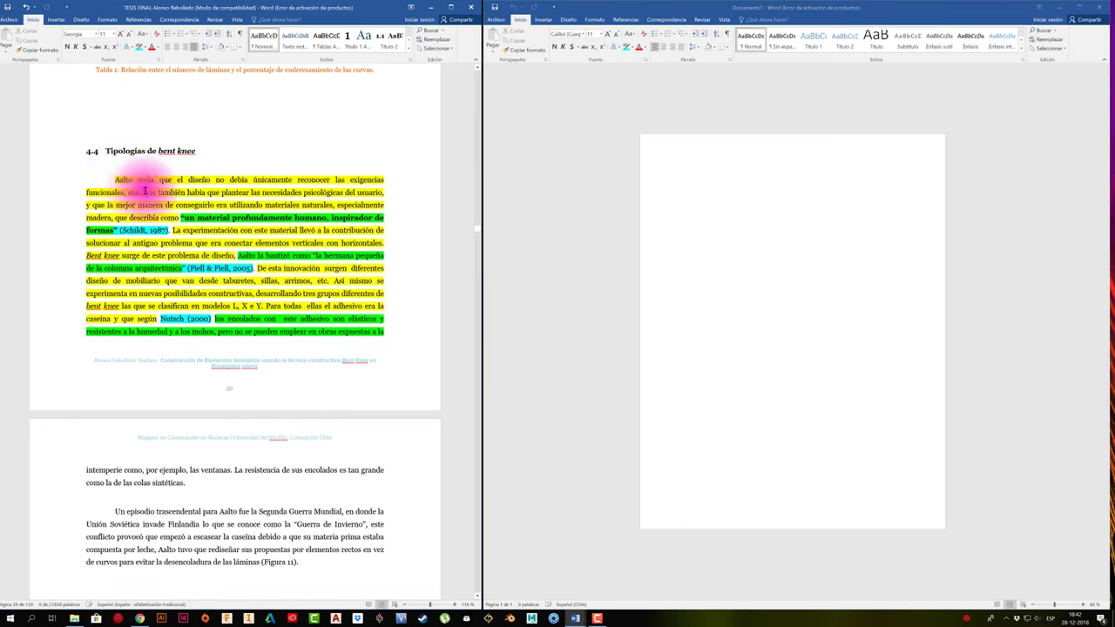
mouse_move(145, 191)
left_mouse_down()
mouse_move(177, 218)
mouse_move(113, 230)
left_mouse_up()
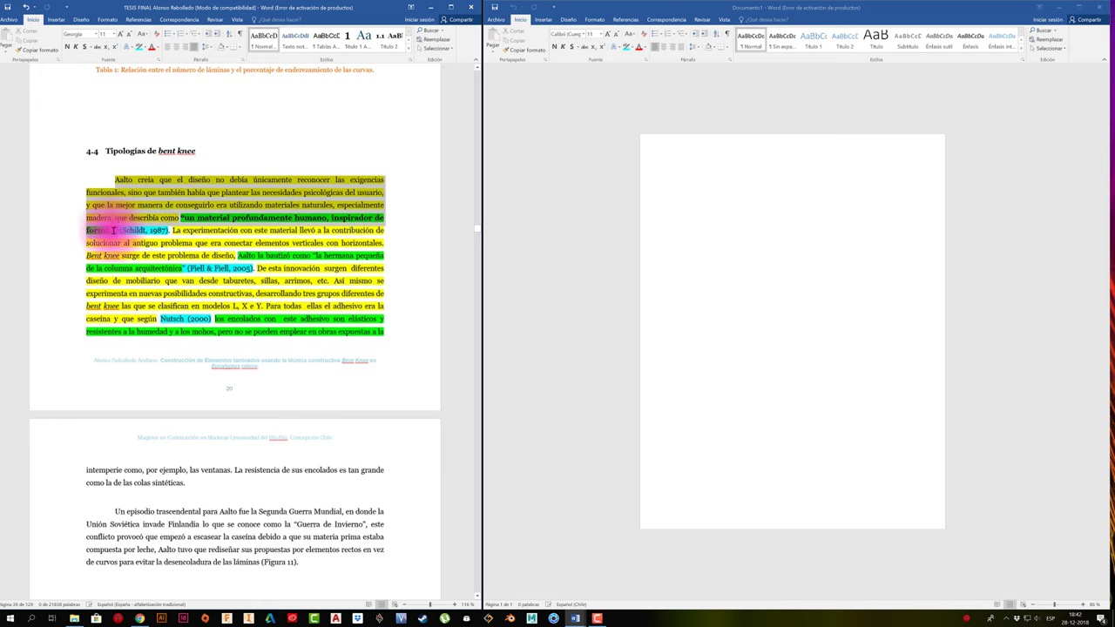
left_click_drag(115, 229, 200, 150)
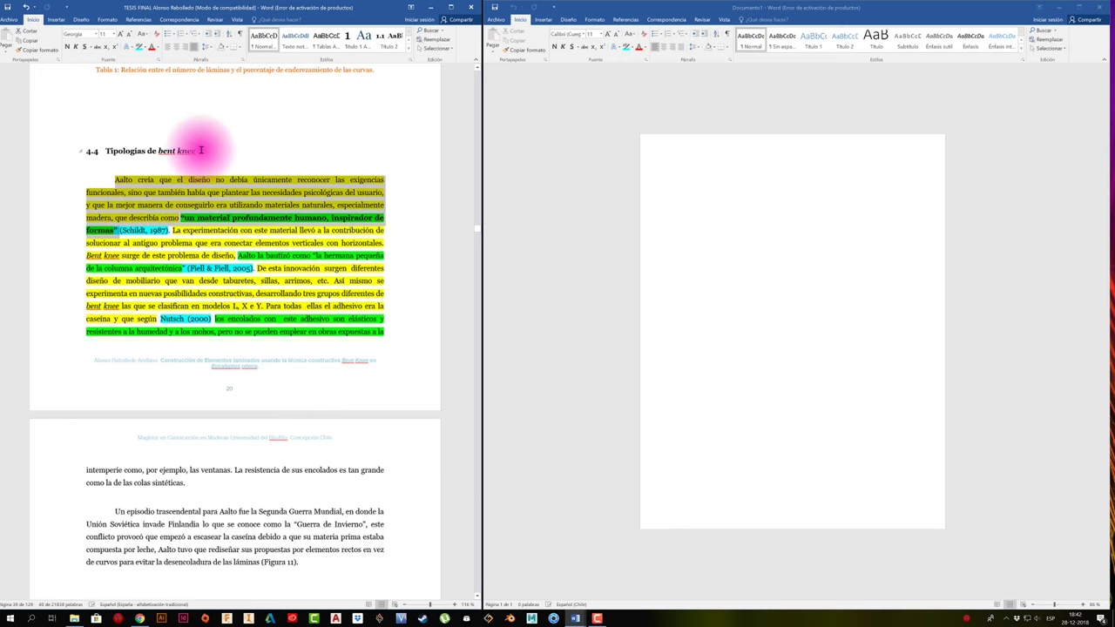
Paste the copied opening into Documento1 and set its highlight colour to No Color
left_click(728, 198)
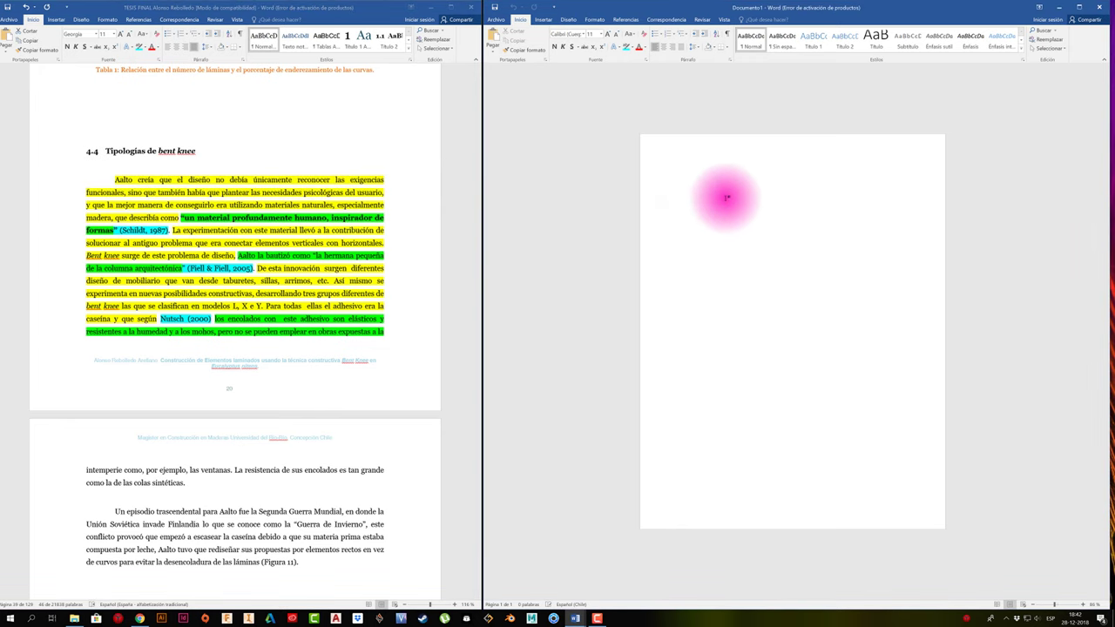
type("Aalto creía que el diseño no debía únicamente reconocer las exigencias funcionales, sino que también había que plantear las necesidades psicológicas del usuario, y que la mejor manera de conseguirlo era utilizando materiales naturales, especialmente madera, que describía como “un material profundamente humano, inspirador de formas”")
left_click_drag(893, 213, 694, 182)
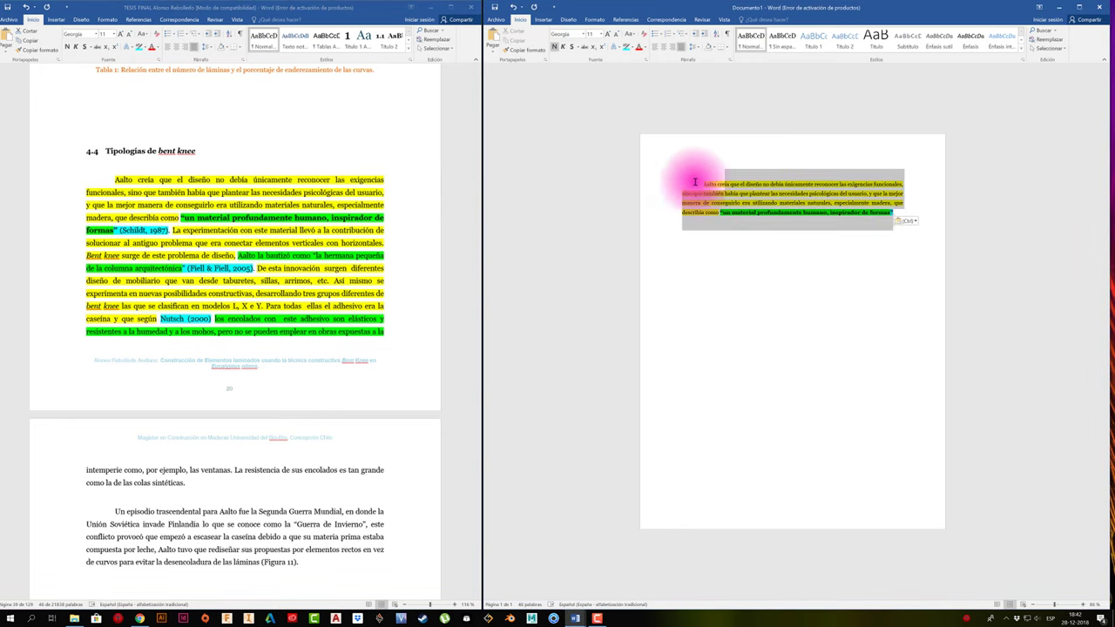
left_click(634, 47)
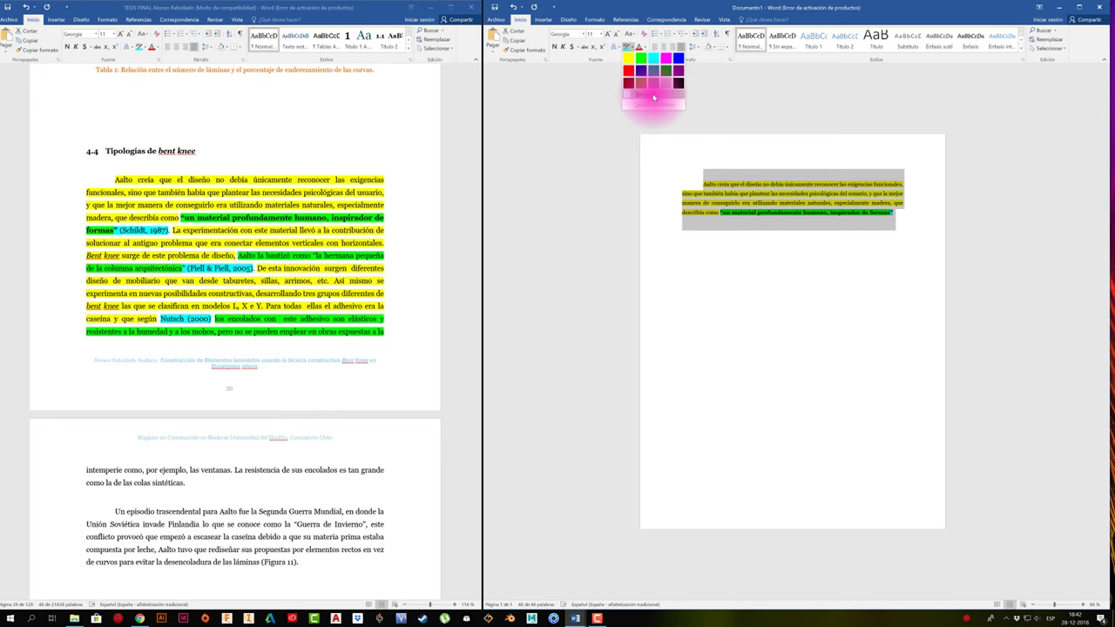
left_click(653, 97)
left_click(802, 213)
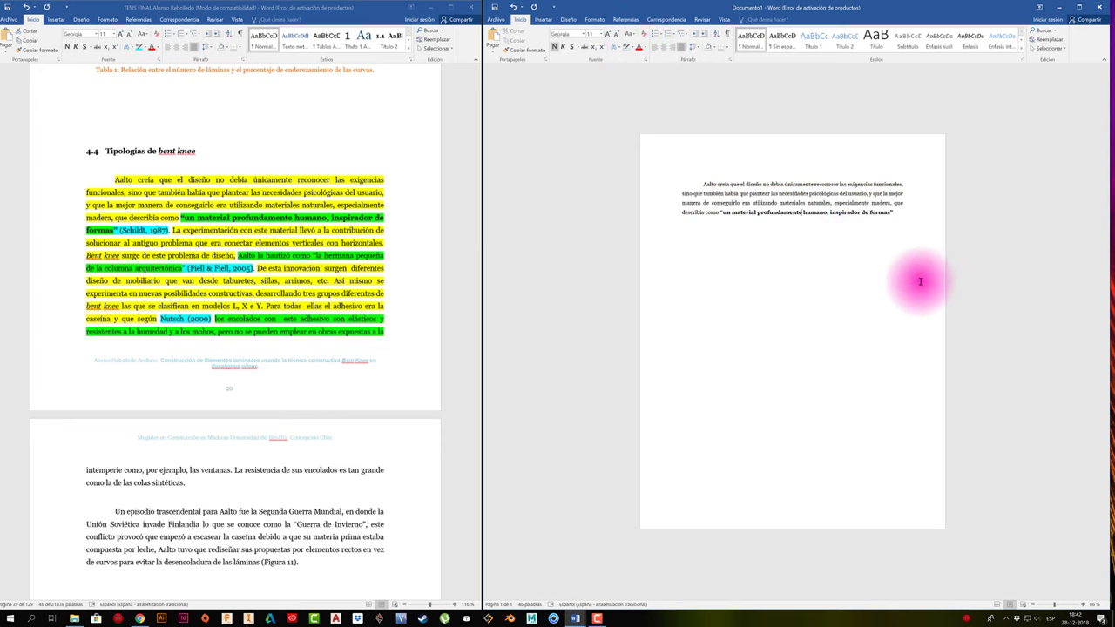
Zoom in on the pasted paragraph with the zoom slider
left_click(915, 216)
key("alt")
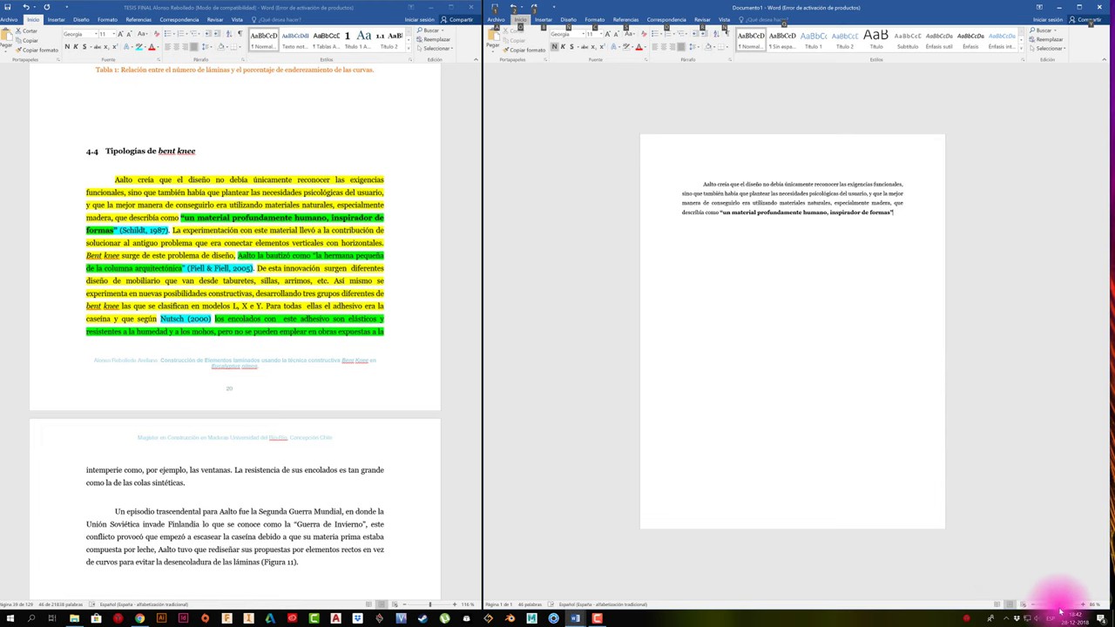
left_click(1062, 603)
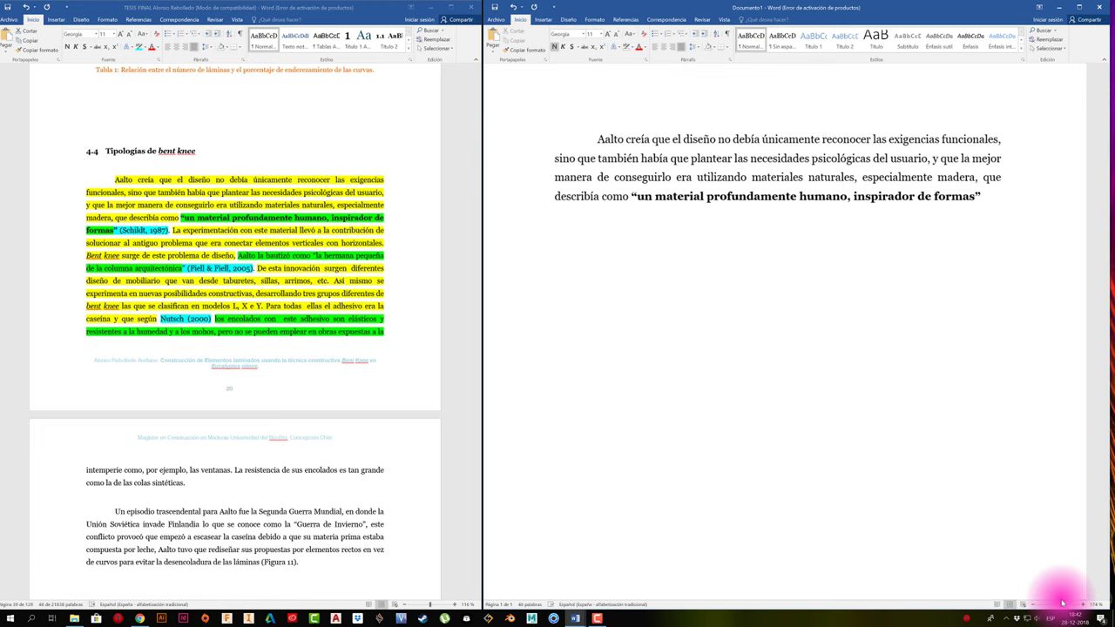
left_click_drag(1062, 603, 1058, 604)
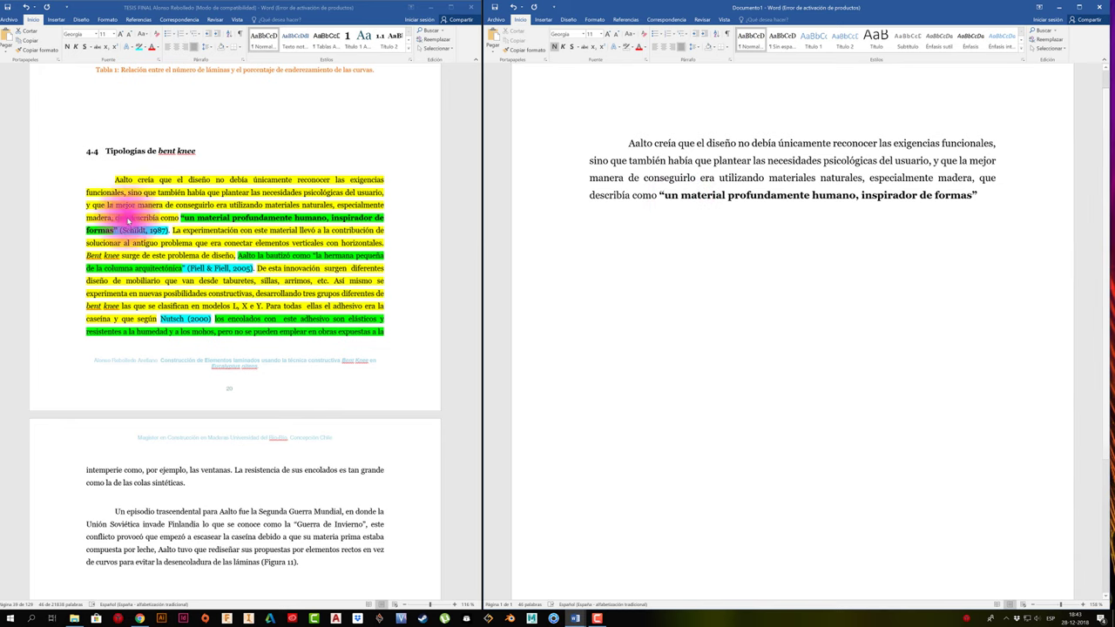
With the cursor after the closing quote, set the Referencias citation style to APA
left_click(875, 221)
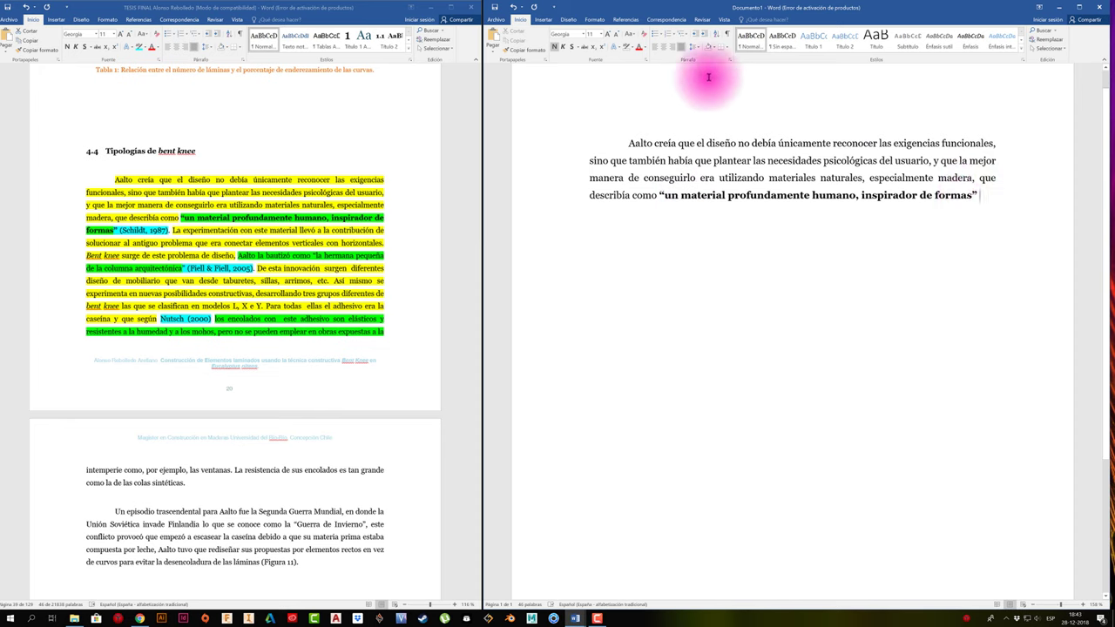
left_click(623, 19)
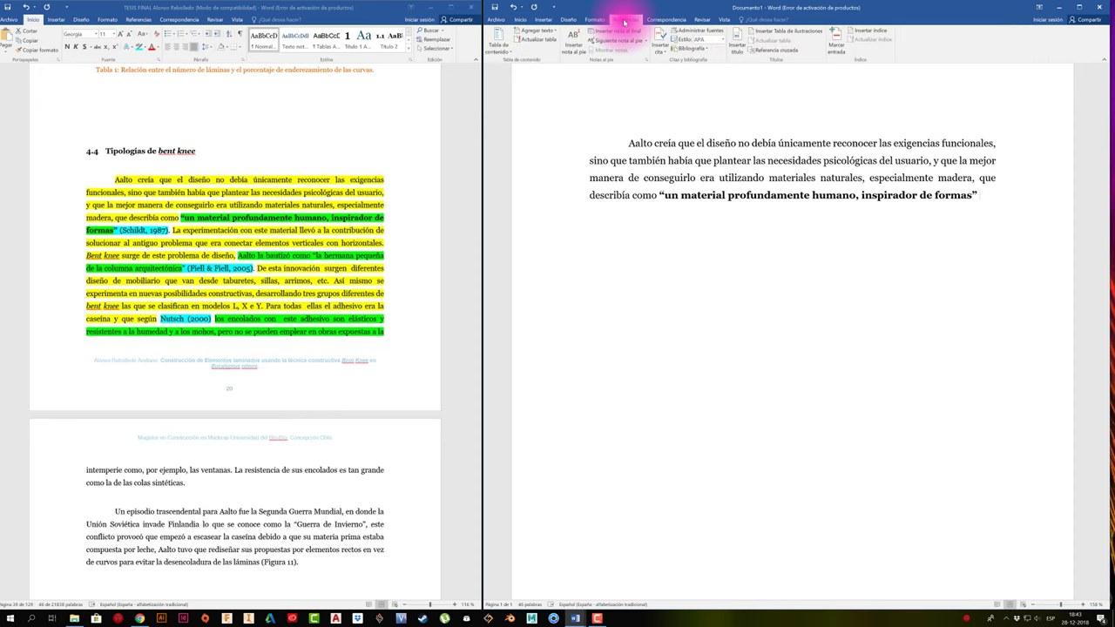
left_click(722, 39)
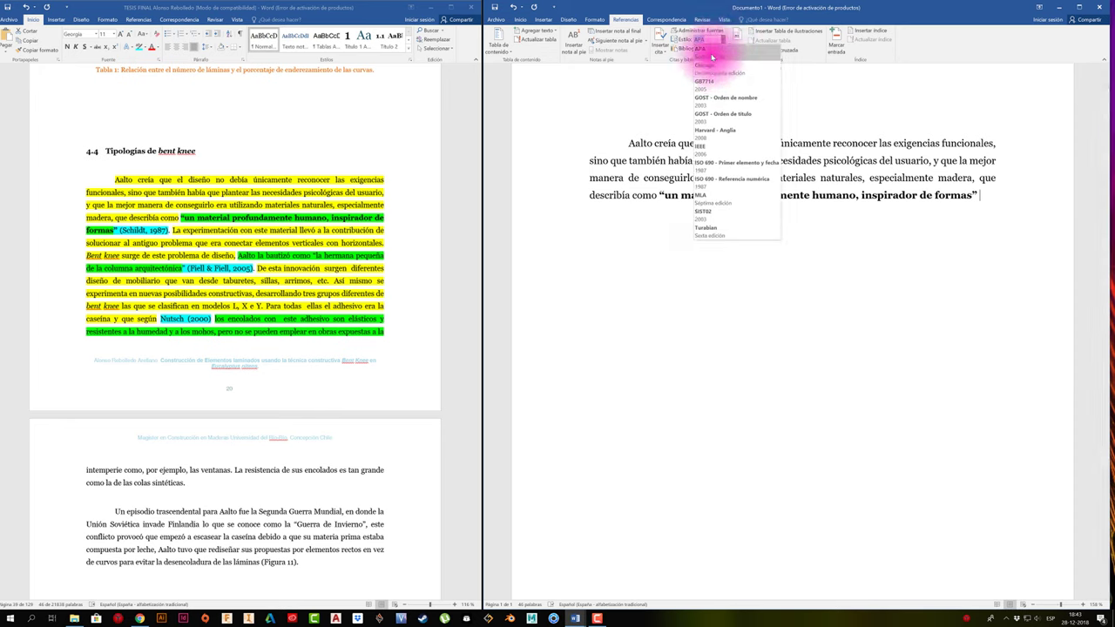
left_click(711, 54)
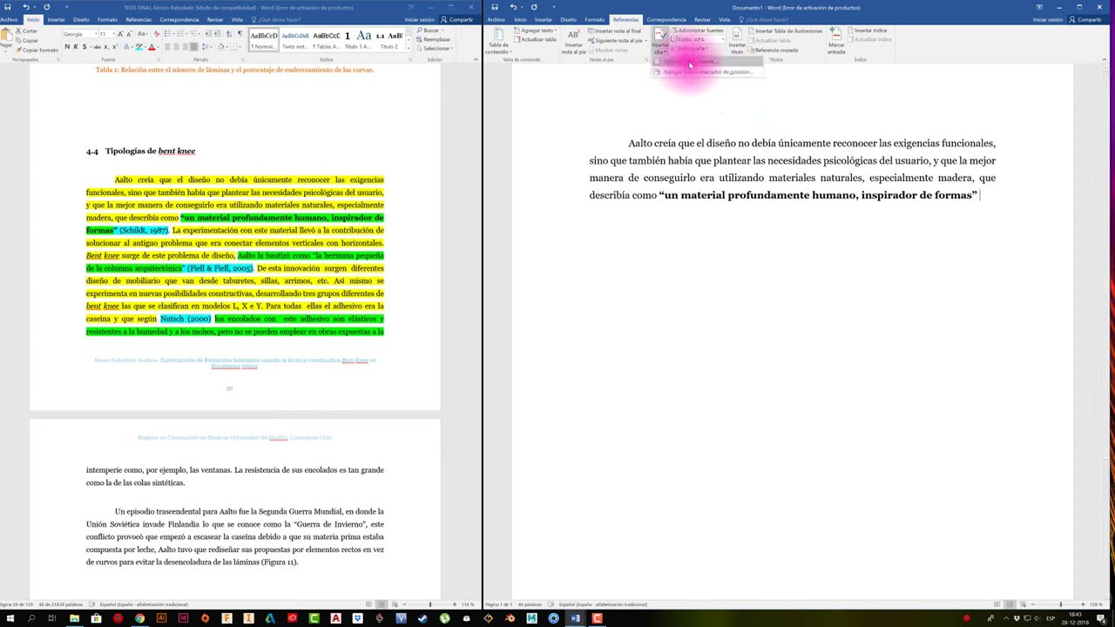
Start a new source and enter its author's surname and first name in Editar nombre
left_click(689, 62)
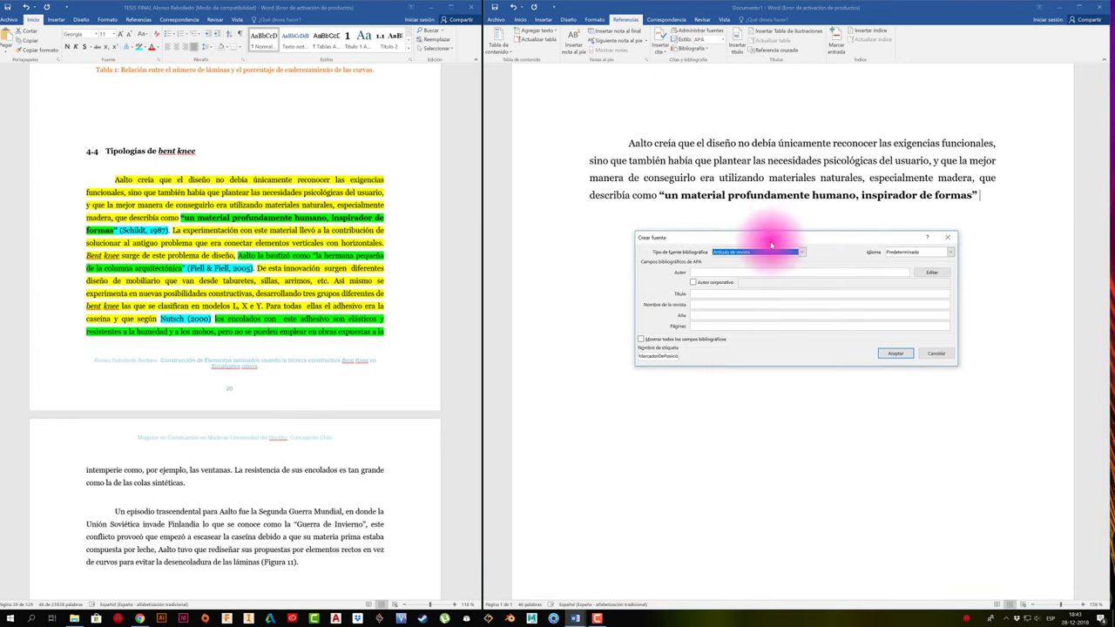
left_click_drag(779, 237, 664, 230)
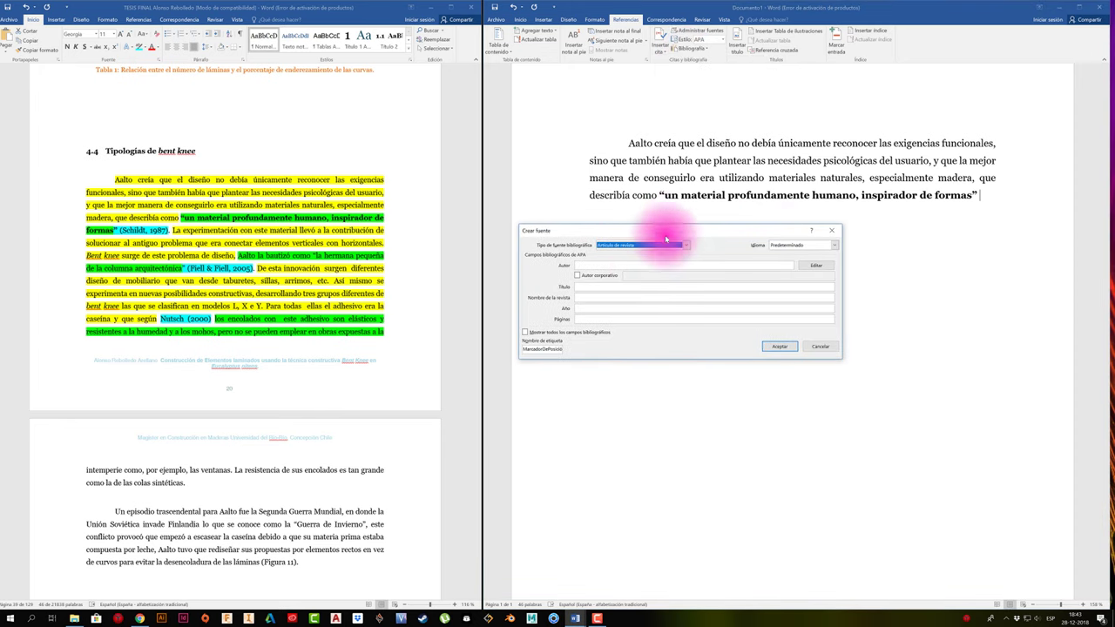
left_click(629, 265)
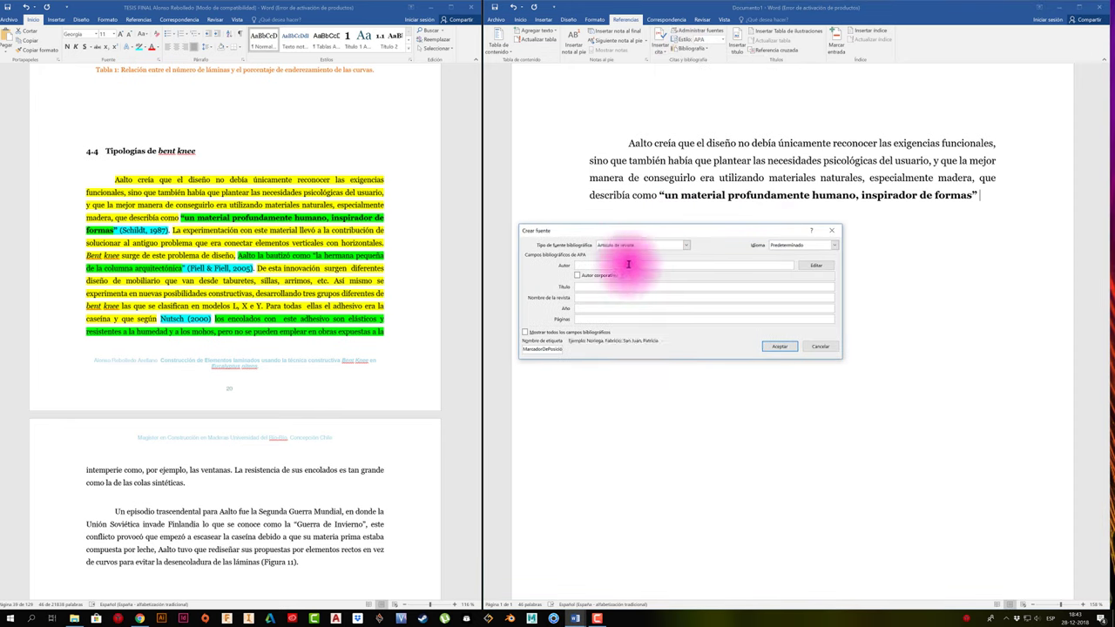
left_click(816, 267)
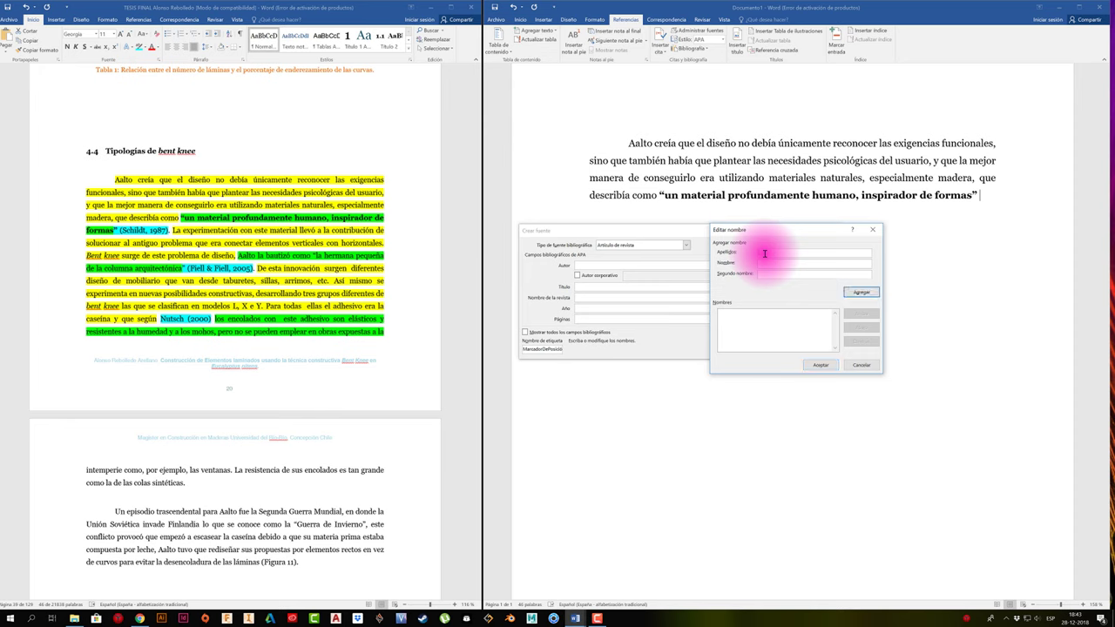
left_click(765, 254)
type("Schildt")
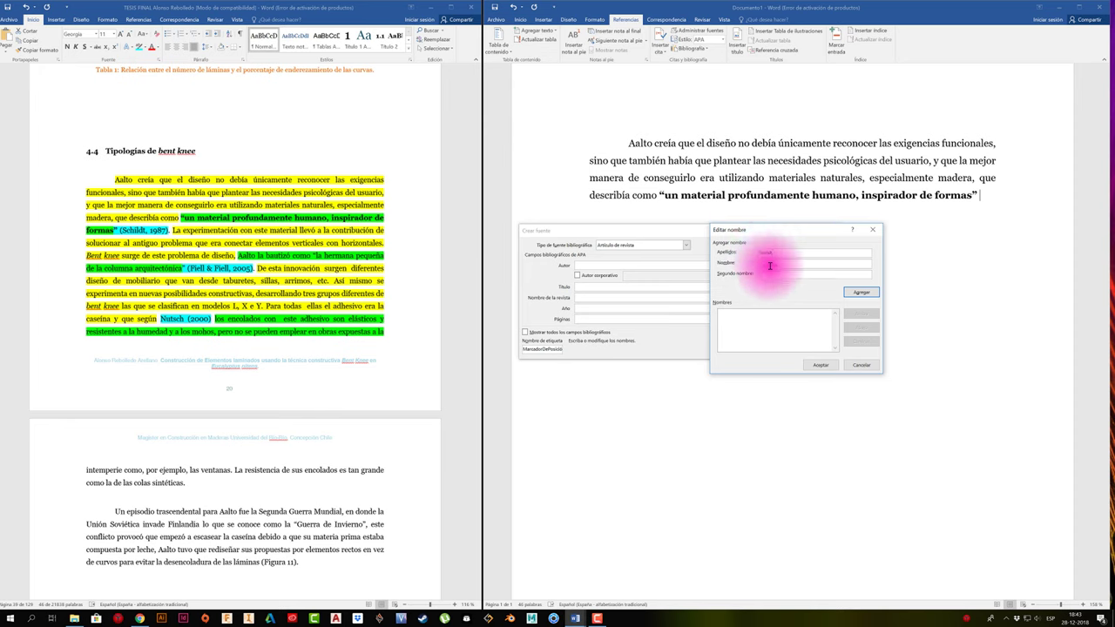
left_click(770, 263)
type("Andreas")
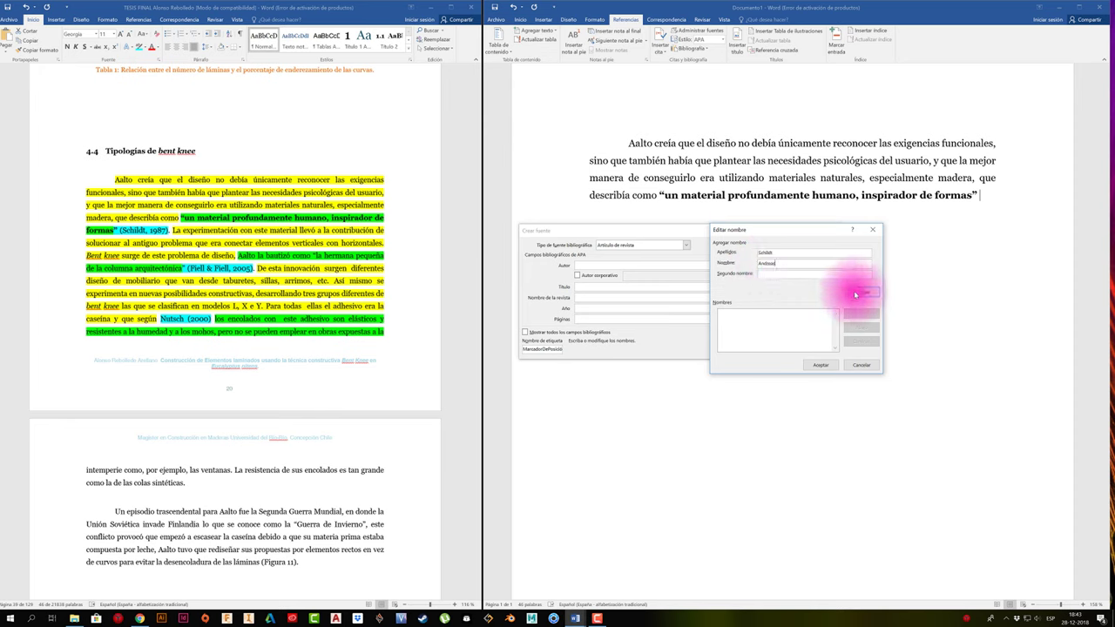
left_click(779, 260)
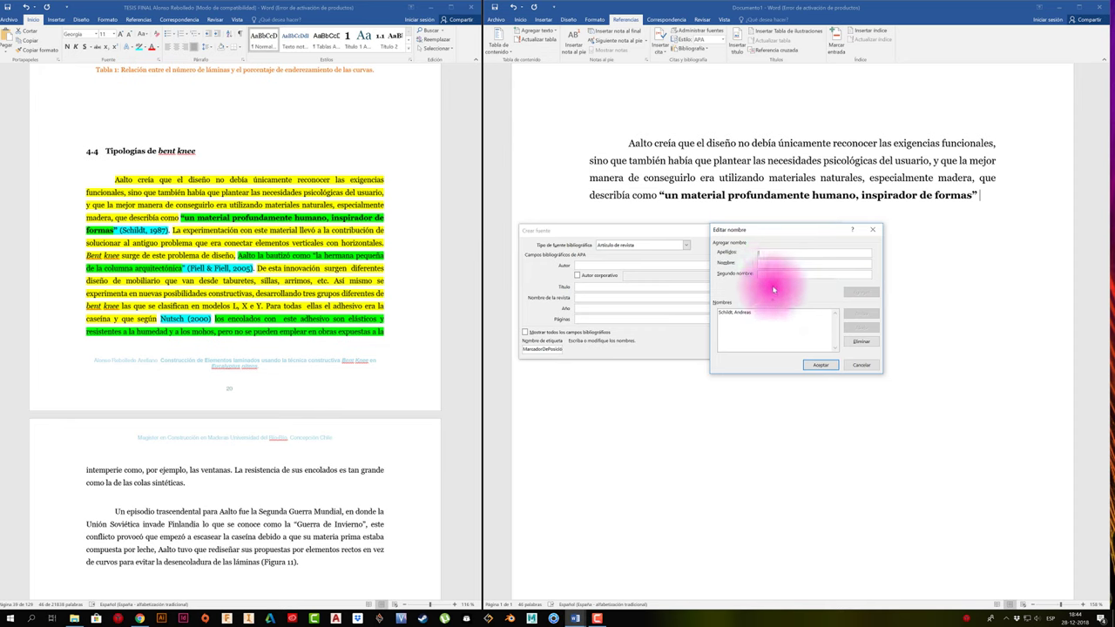
left_click(823, 365)
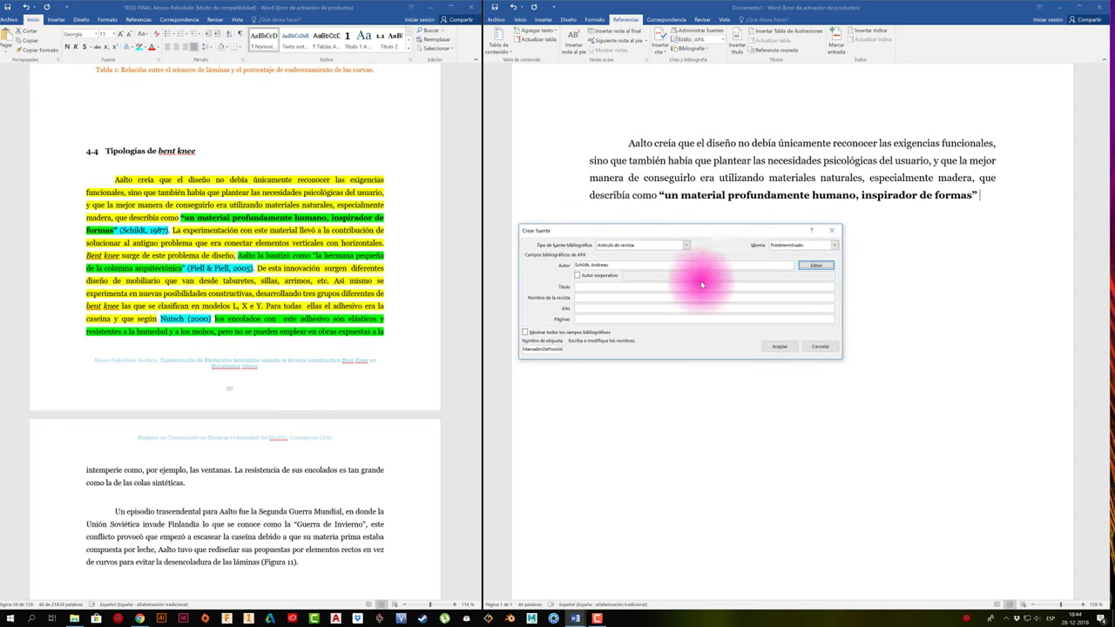
Make the source a Libro: La Madera, 1987, Berlin, Contrapunto, and insert its citation
left_click(576, 276)
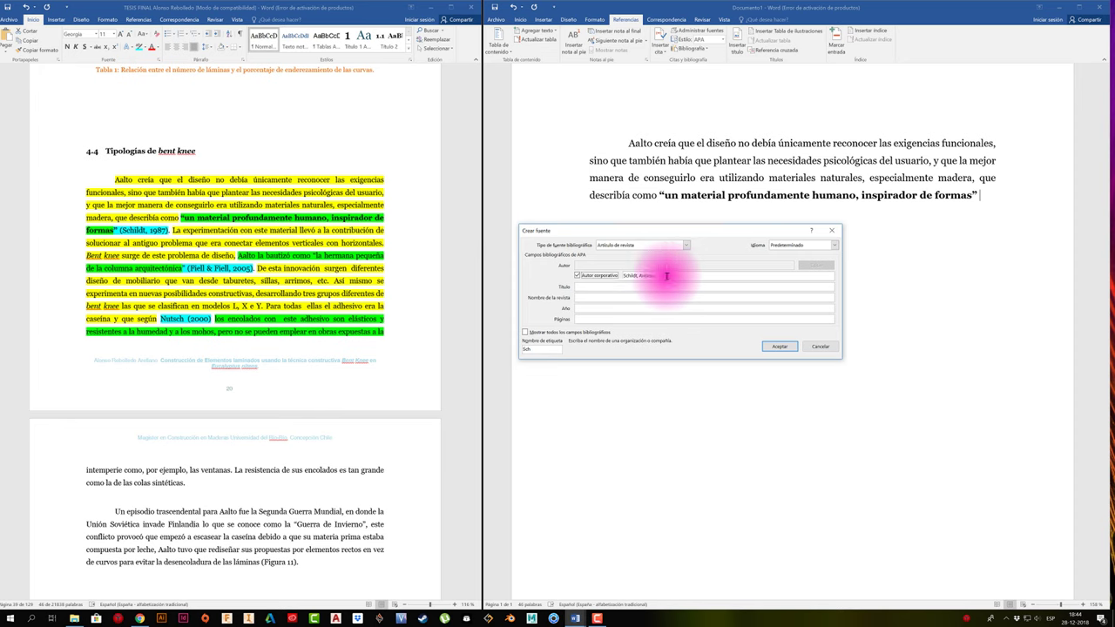
left_click(576, 275)
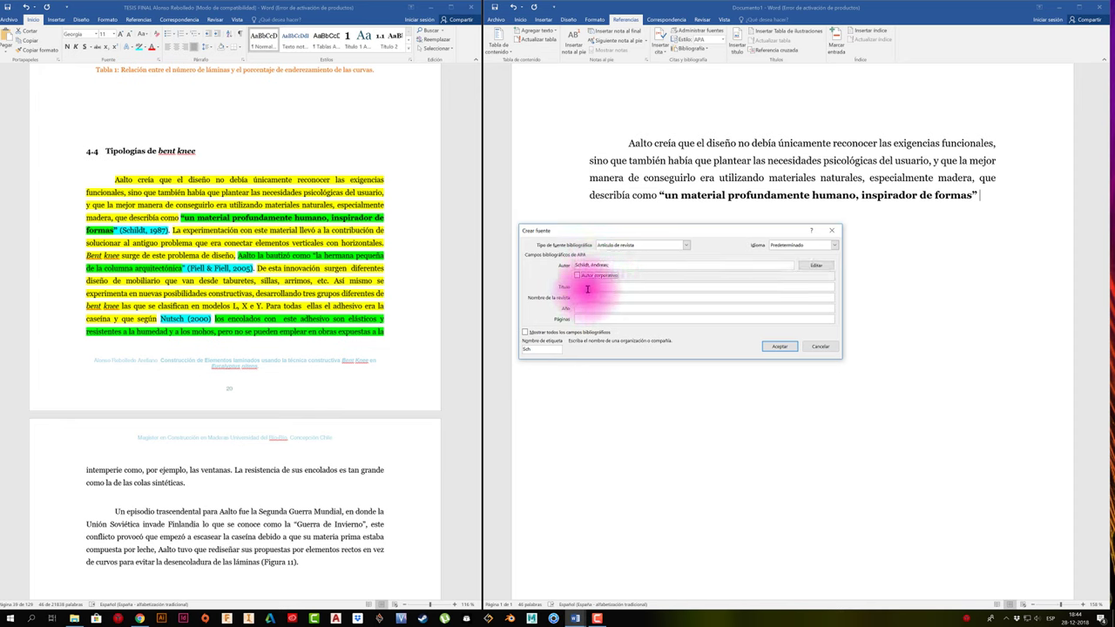
left_click(588, 288)
type("La Madera")
left_click(687, 247)
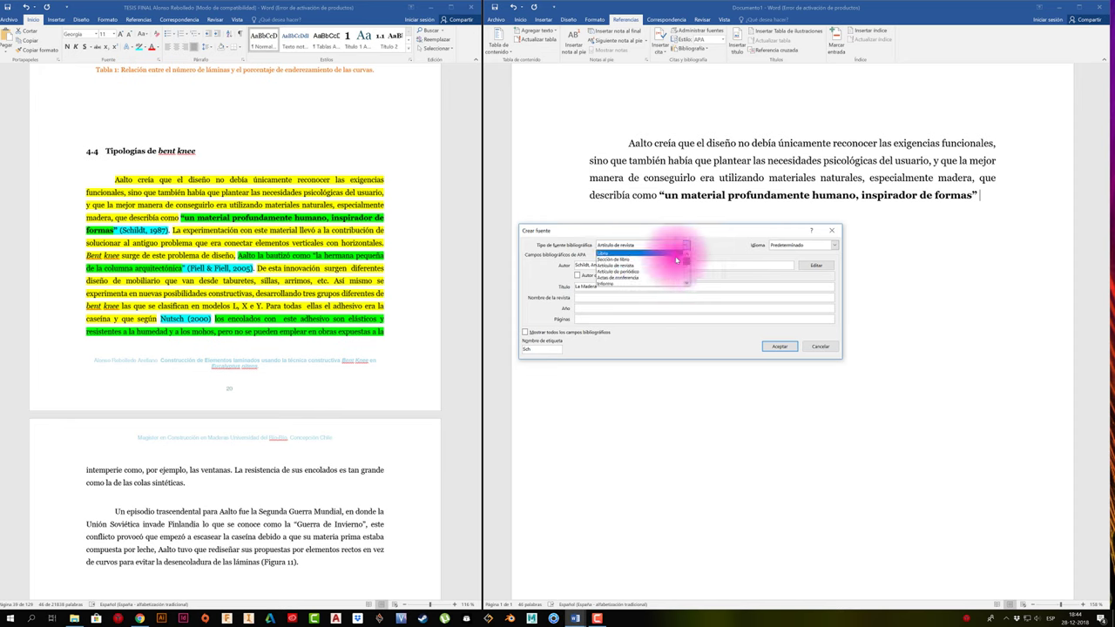
left_click(621, 254)
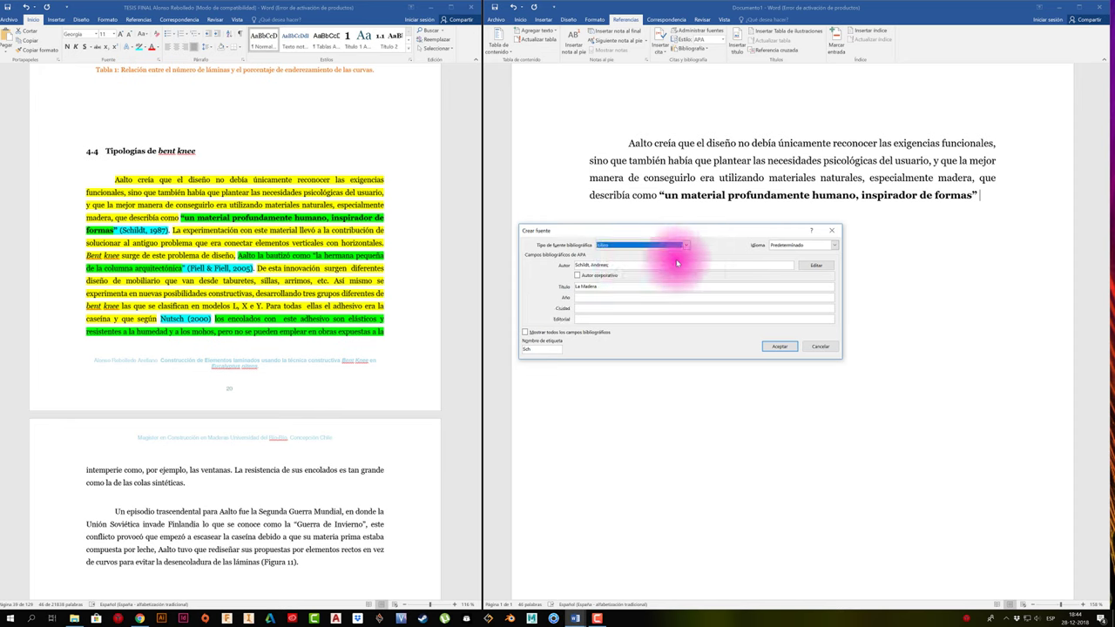
left_click(597, 299)
type("1987")
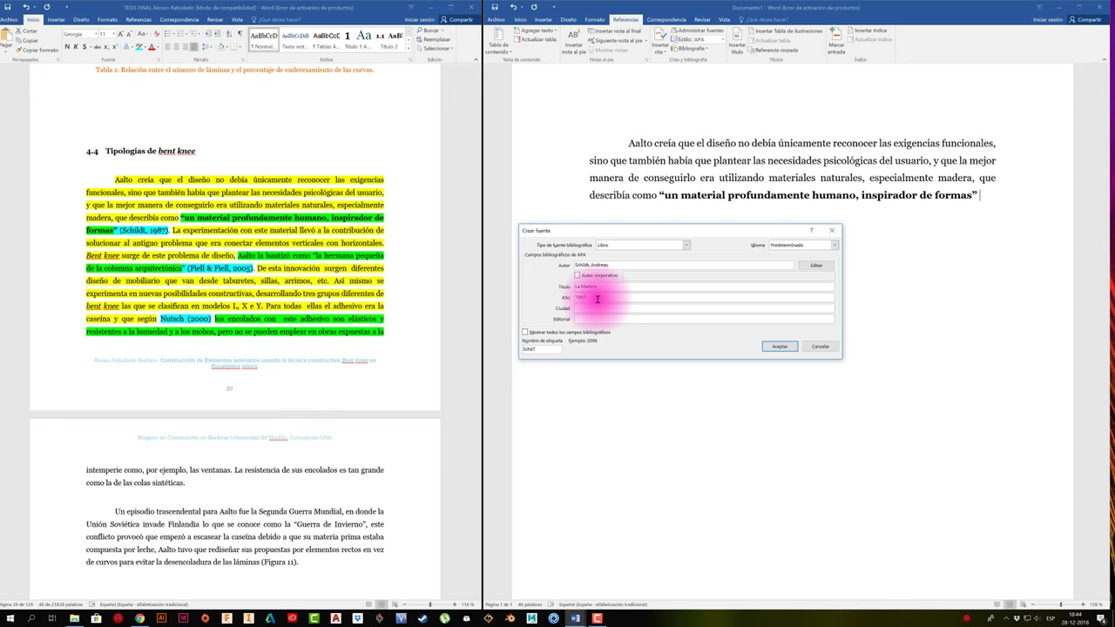
left_click(600, 309)
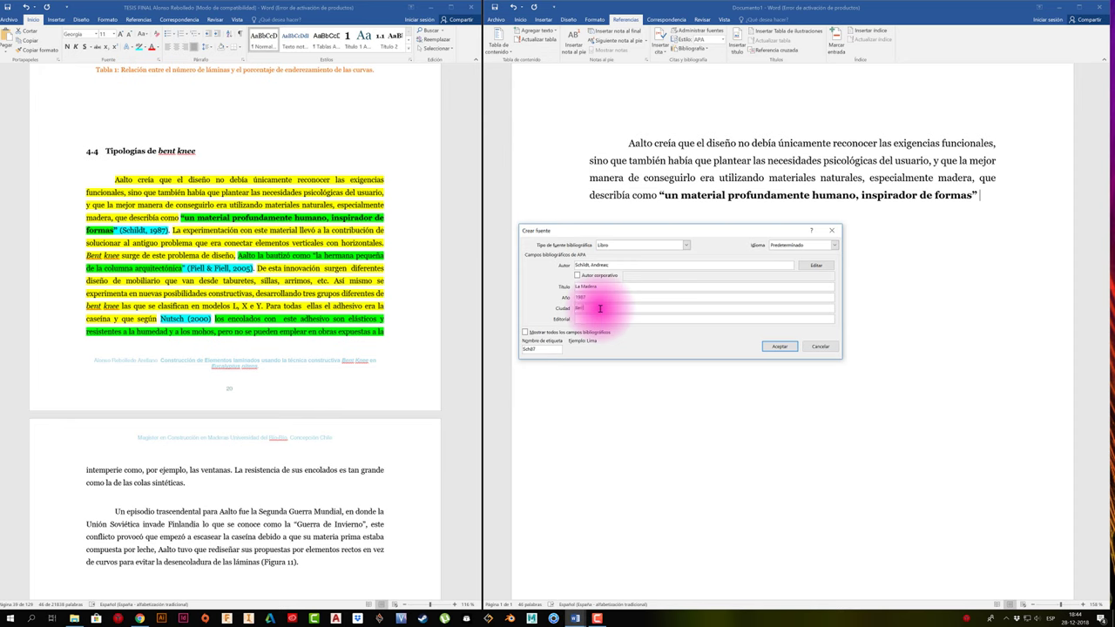
left_click(600, 319)
type("Contrapunto")
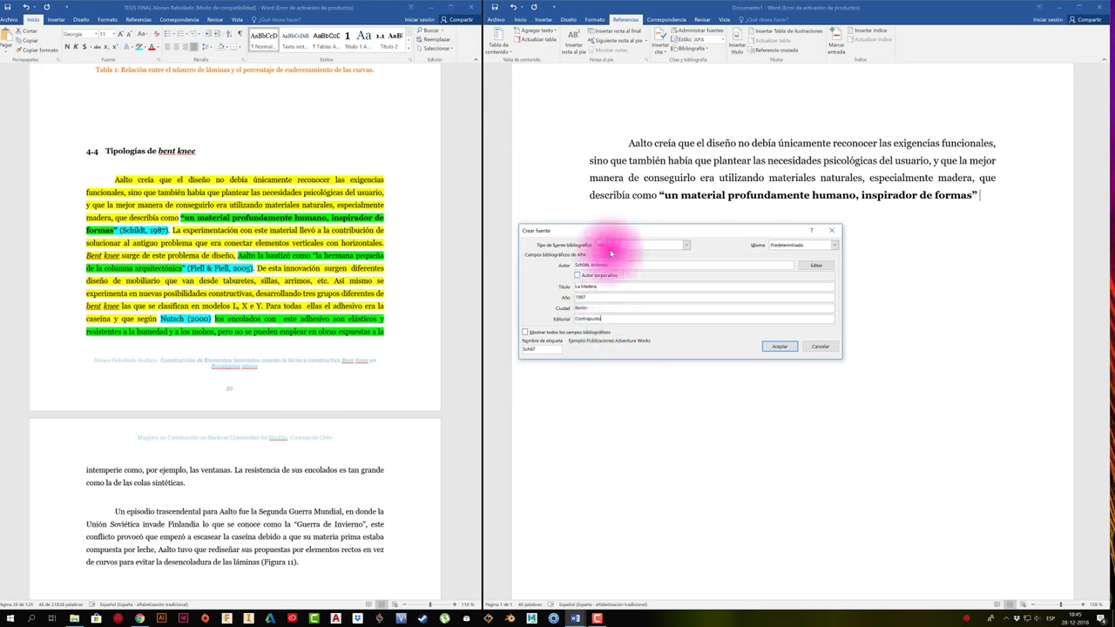
left_click(781, 347)
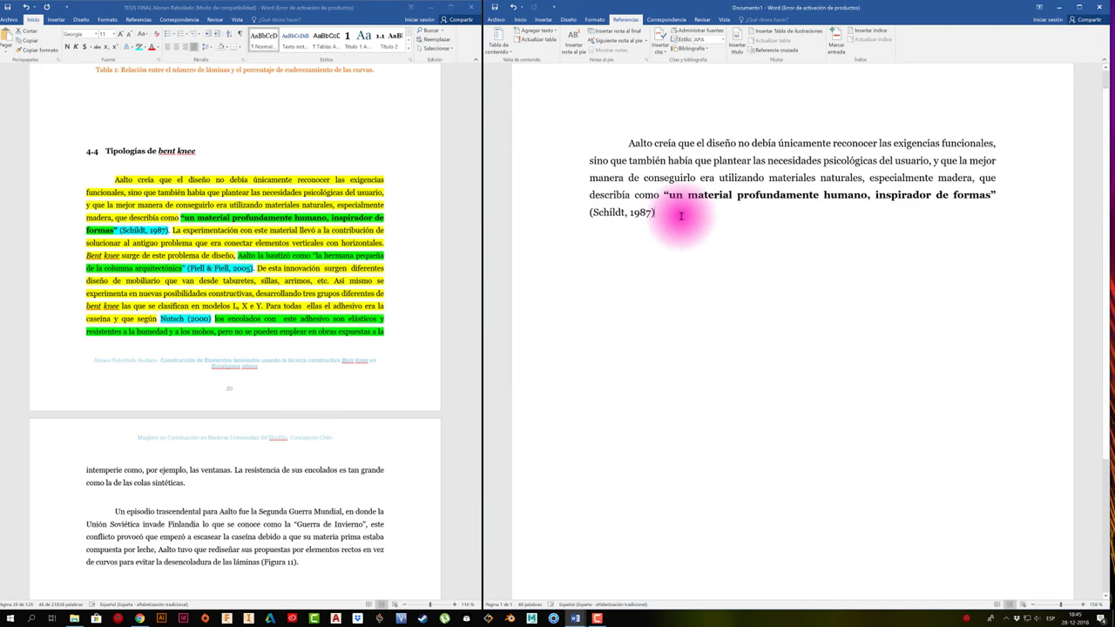
End the cited sentence with a period and paste the next thesis passage after it
left_click(717, 236)
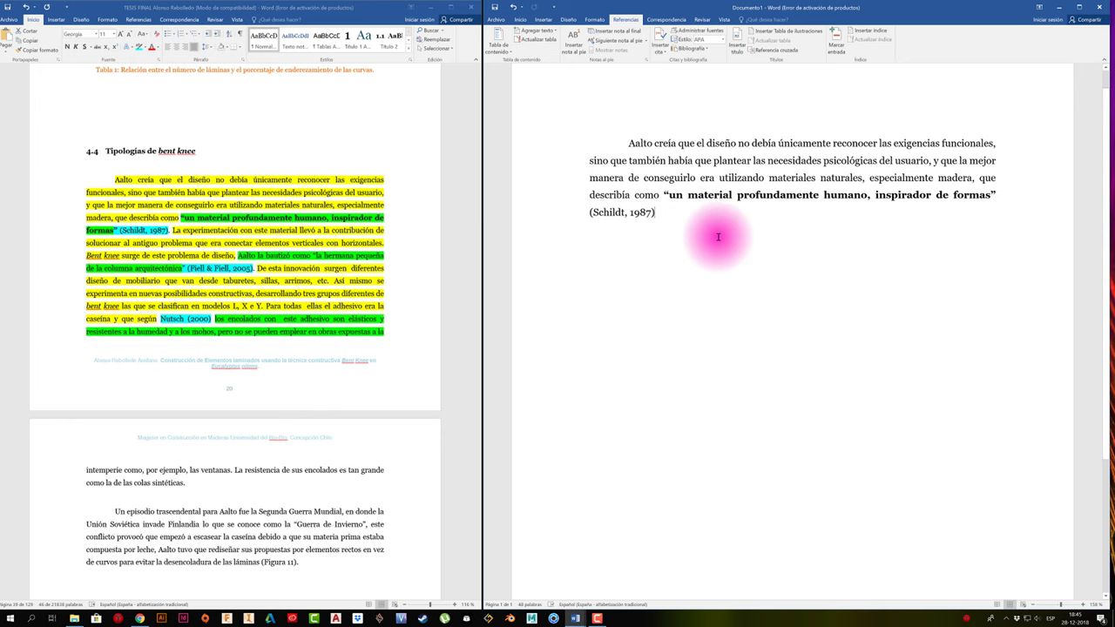
type(".")
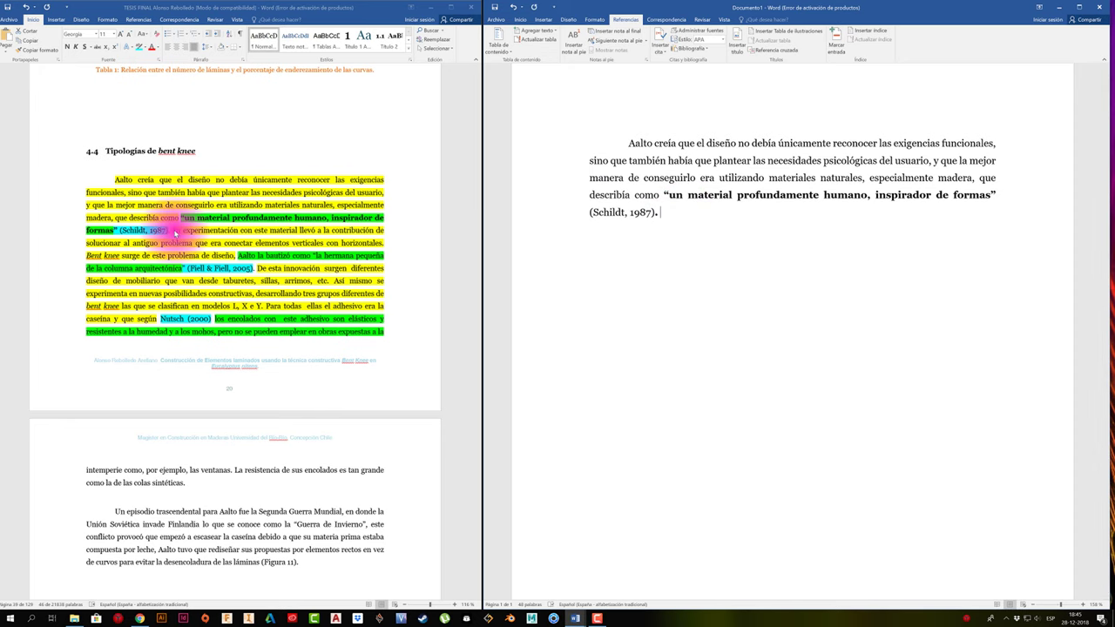
left_click(172, 230)
left_click_drag(172, 230, 233, 255)
key("ctrl+c")
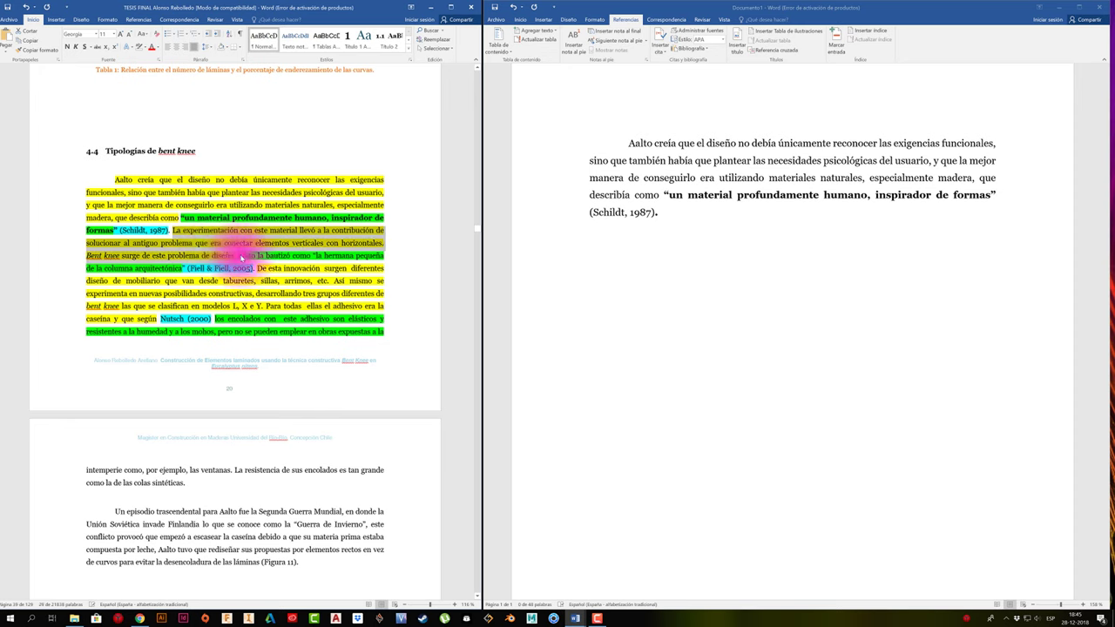
left_click(686, 216)
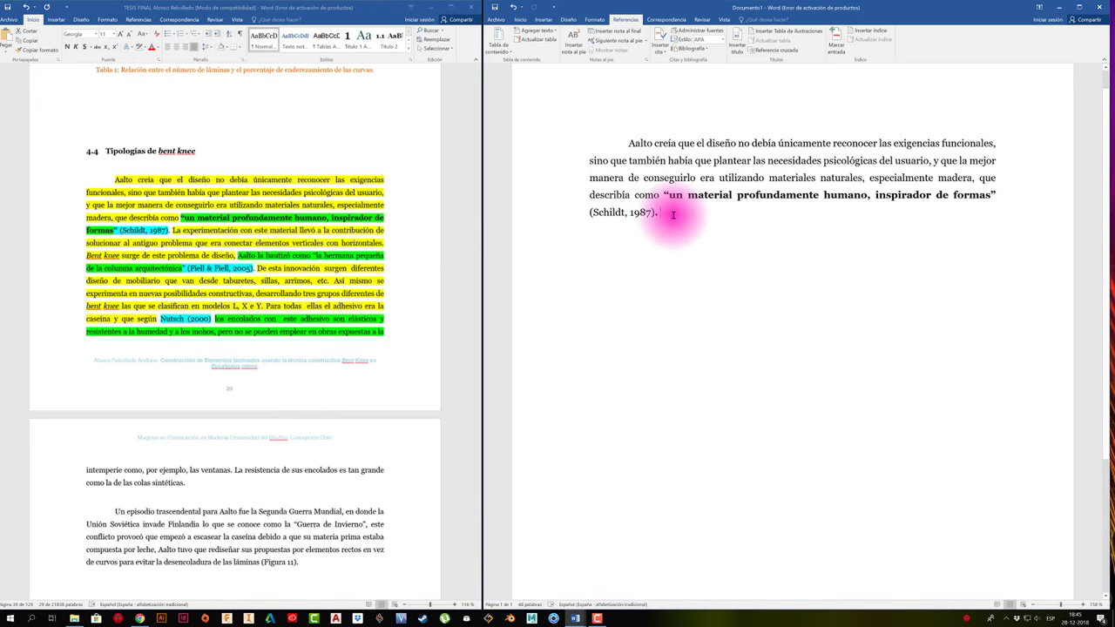
key("ctrl+v")
Remove the yellow highlight from the pasted passage
left_click(663, 213, "shift")
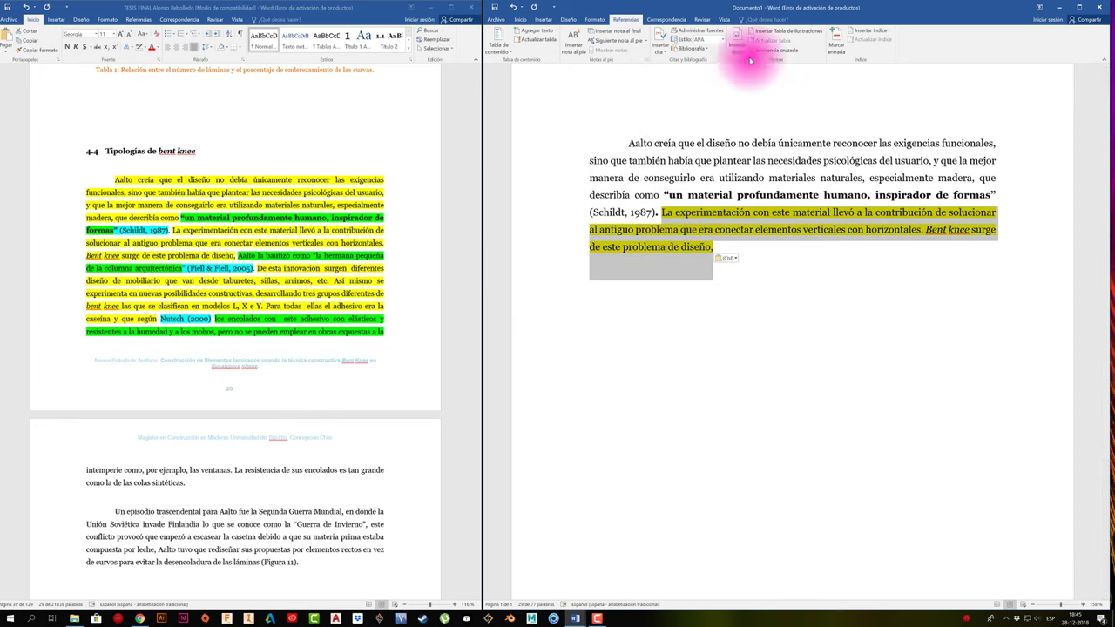
left_click(523, 20)
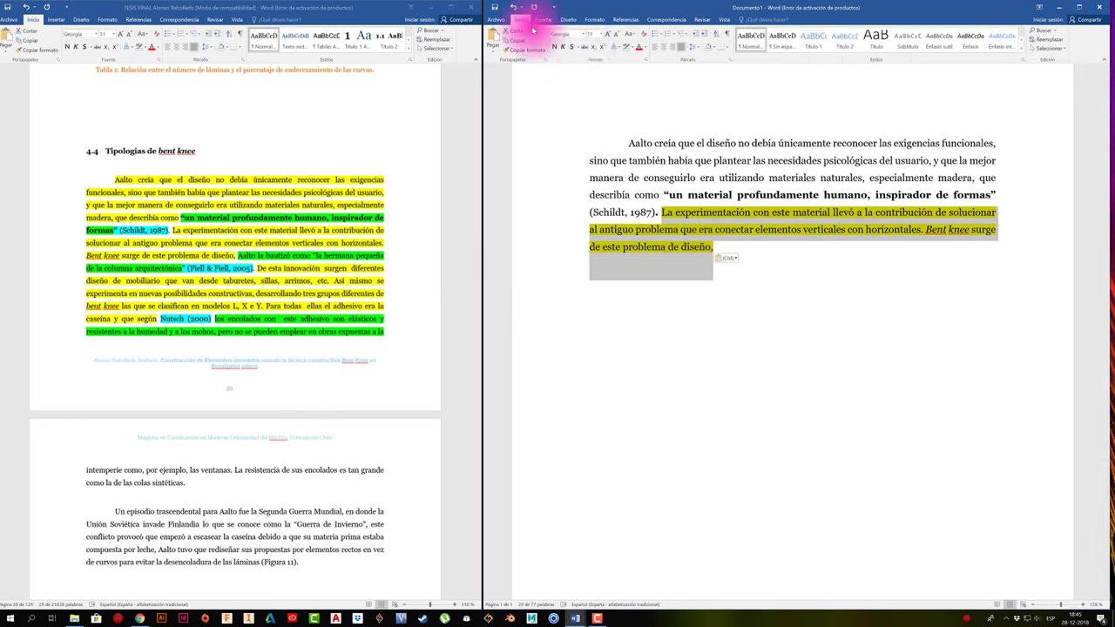
left_click(635, 47)
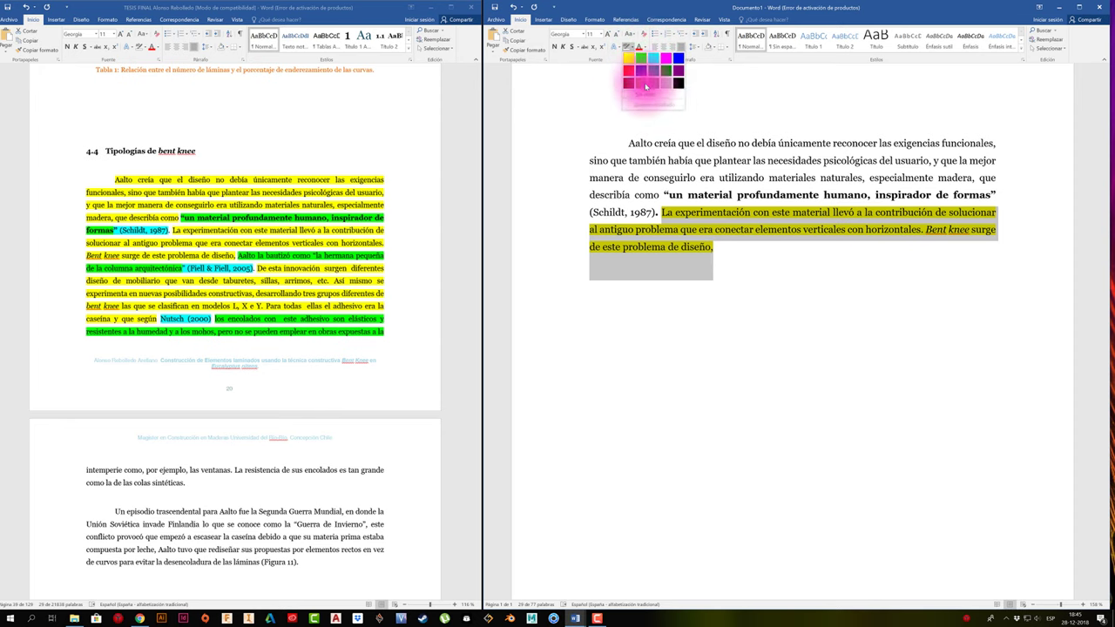
left_click(653, 94)
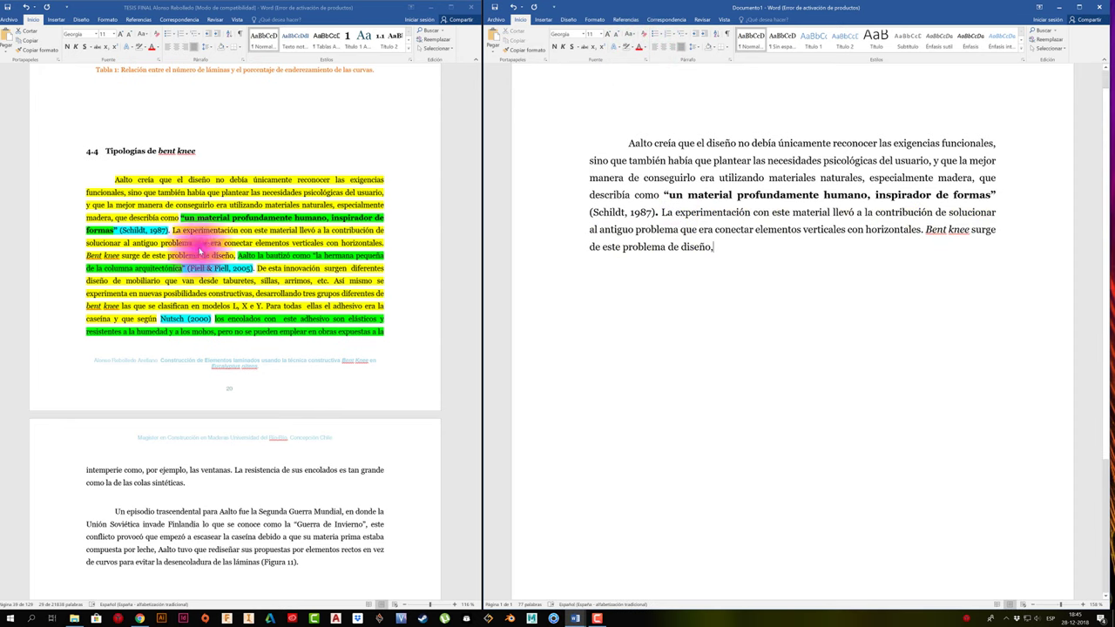
Select the next sentence and its citation in the thesis
left_click(237, 259, "shift")
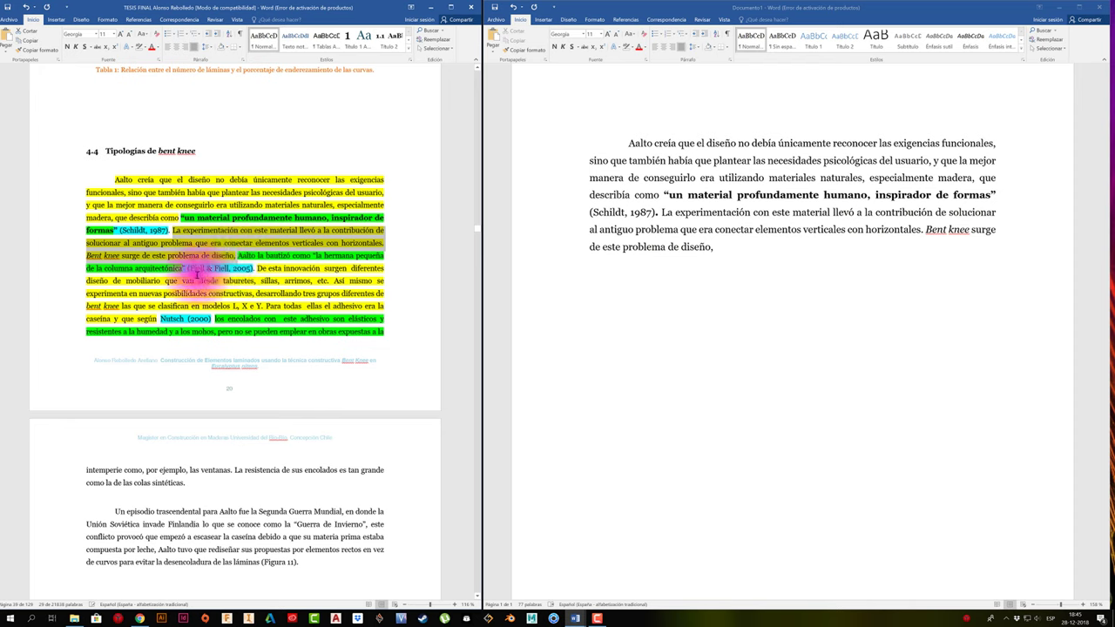
left_click(251, 258)
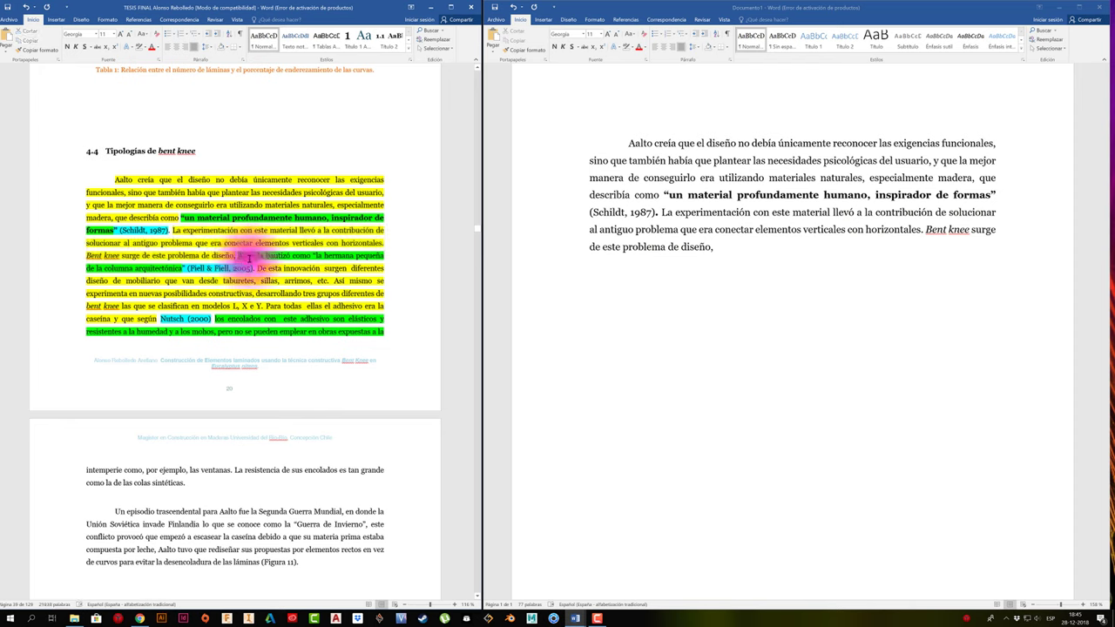
left_click(186, 268, "ctrl")
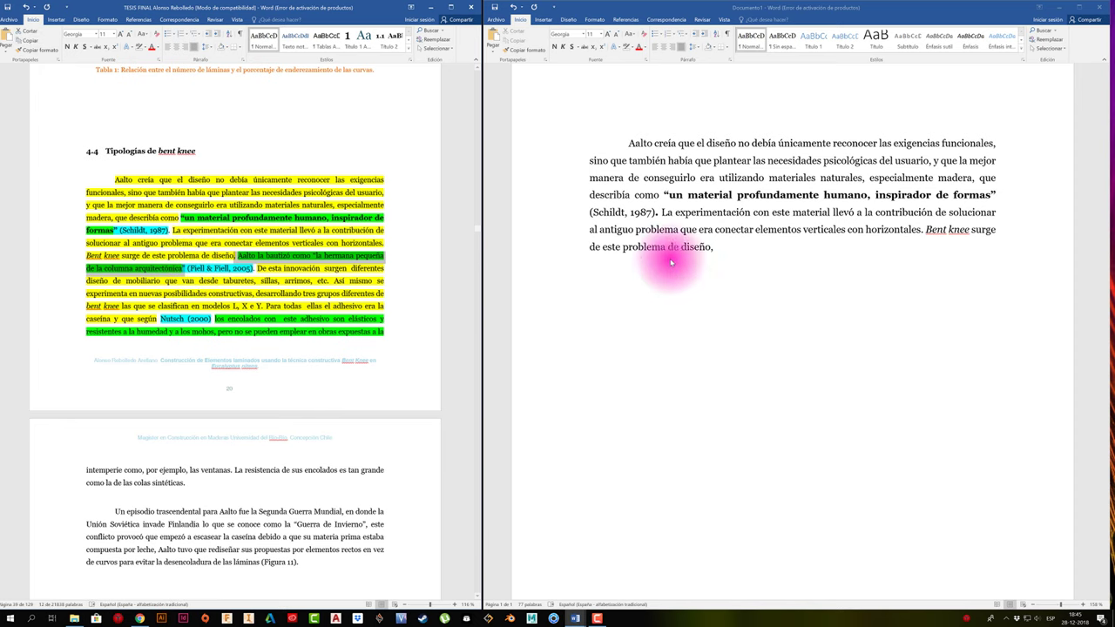
left_click(736, 257)
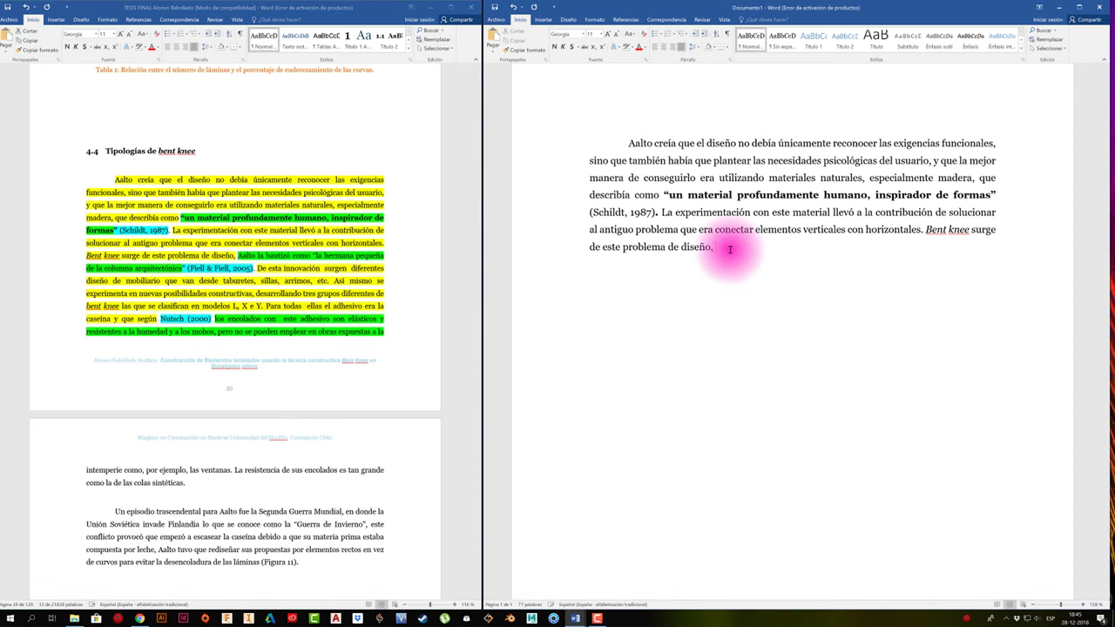
Paste the 'hermana pequeña' sentence after 'diseño,', keeping the comma
type("Aalto la bautizó como “la hermana pequeña de la columna arquitectónica”")
left_click(722, 248)
key("BackSpace")
type(".")
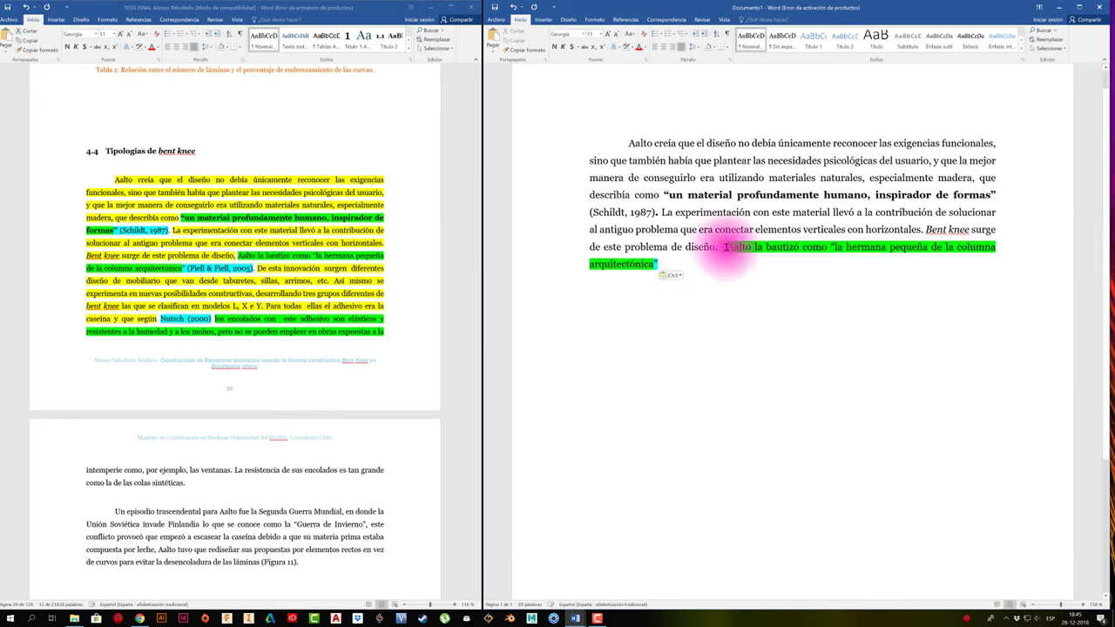
key("BackSpace")
type(",")
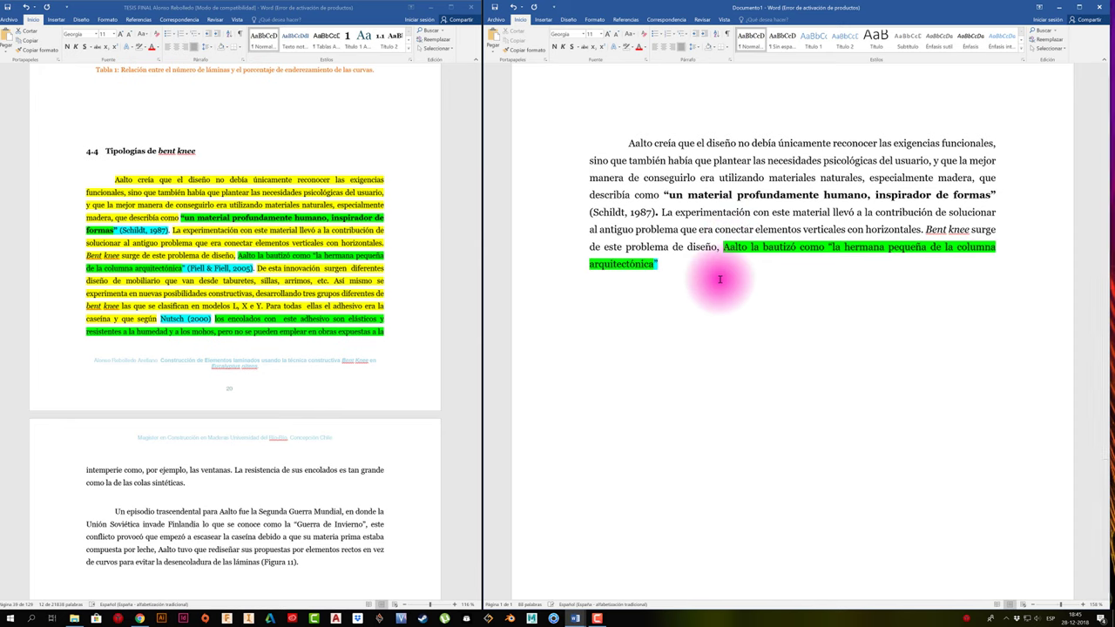
Remove the green highlight from the pasted sentence and make it bold
left_click(724, 247)
left_click(721, 277, "shift")
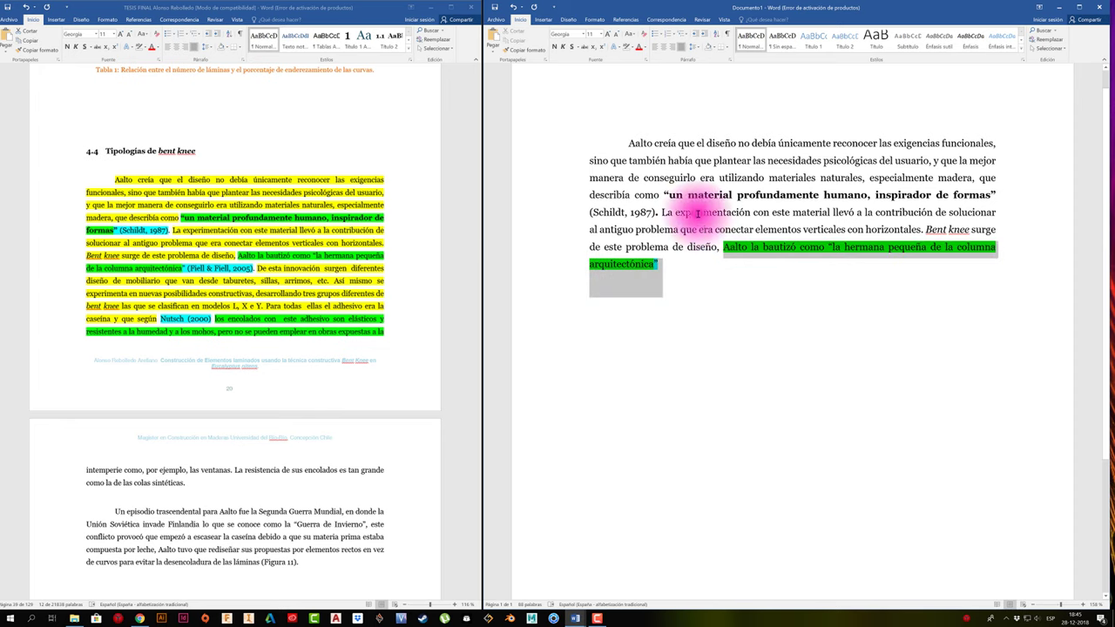
left_click(625, 46)
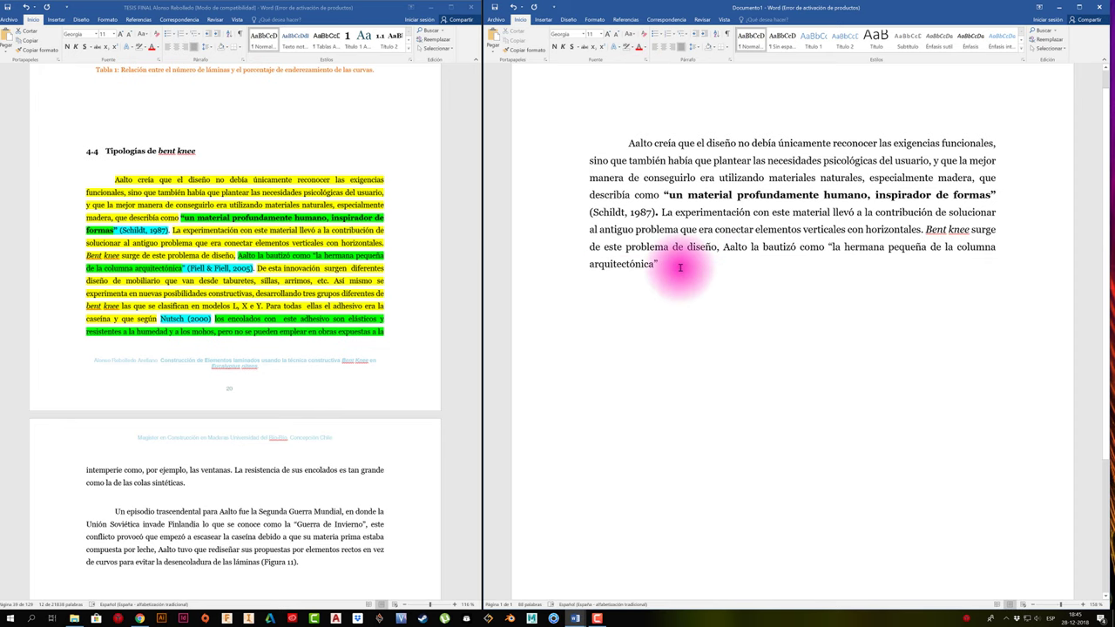
left_click(722, 248)
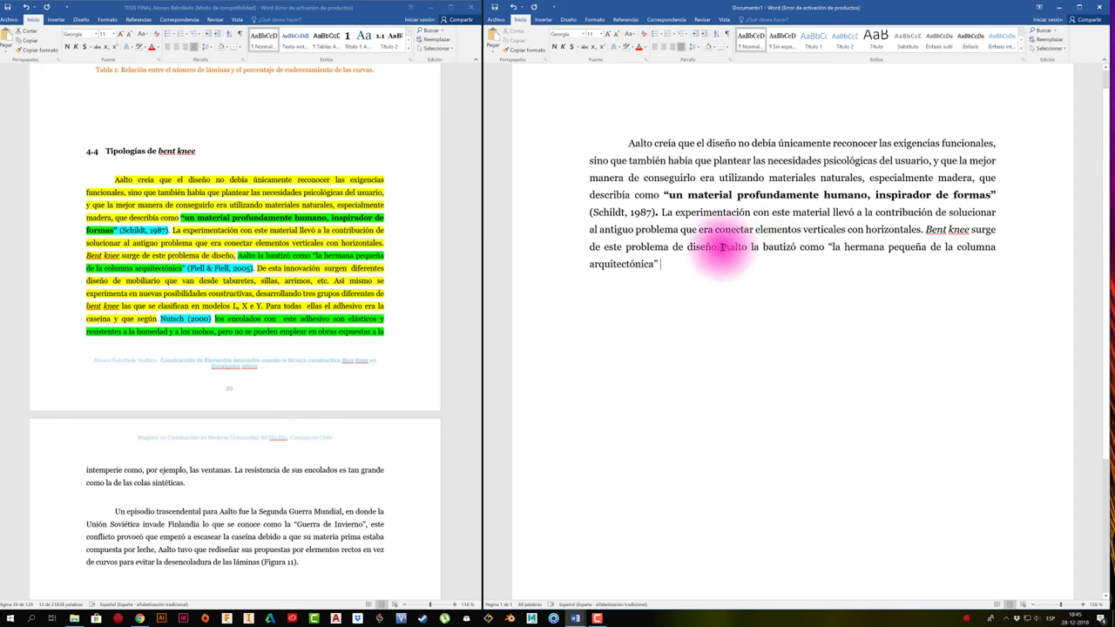
left_click(746, 271, "shift")
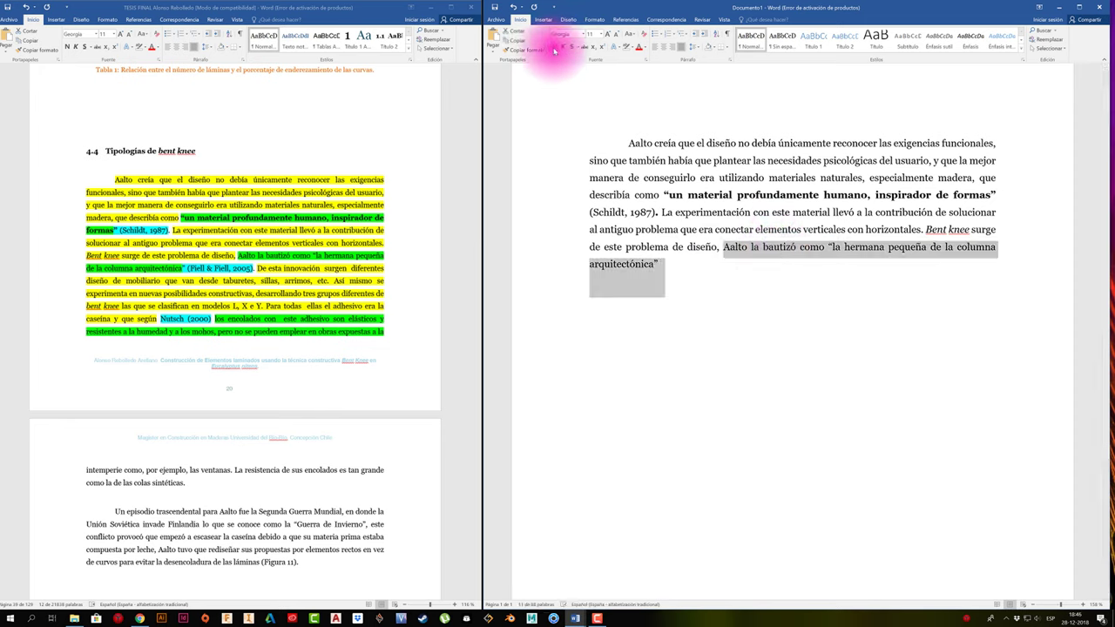
left_click(554, 46)
left_click(732, 264)
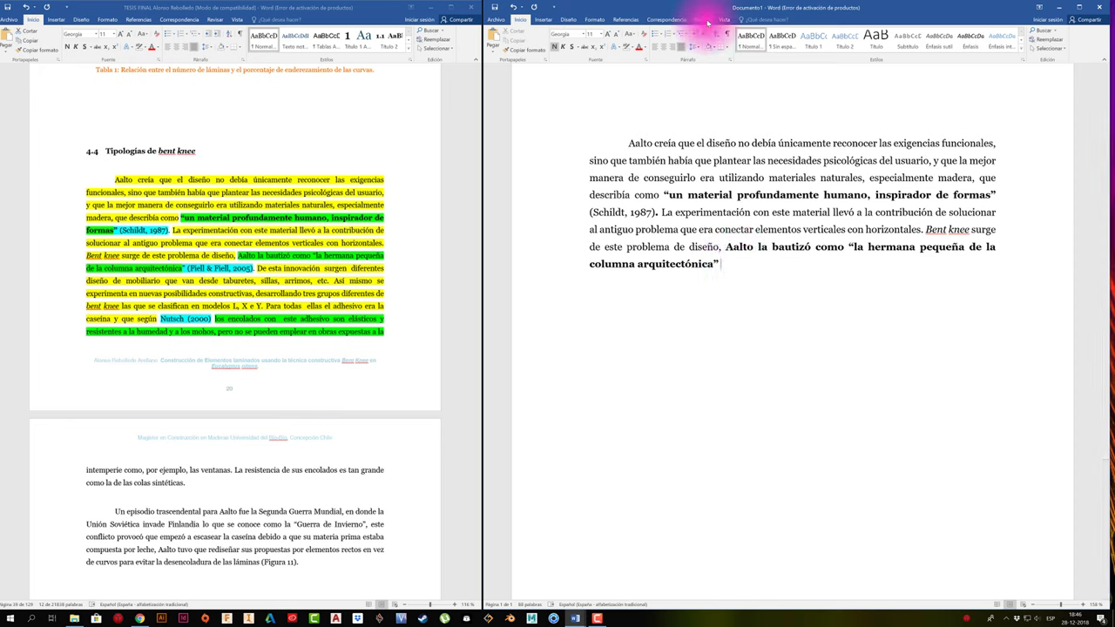
left_click(627, 20)
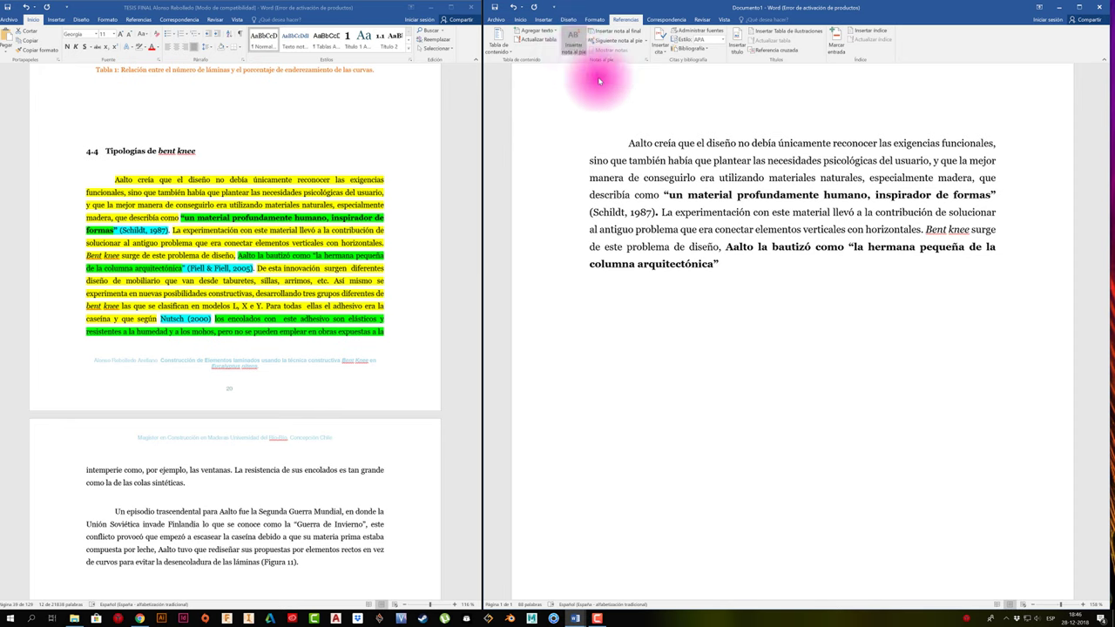
Create a new bibliography source of type Artículo de revista
left_click(660, 44)
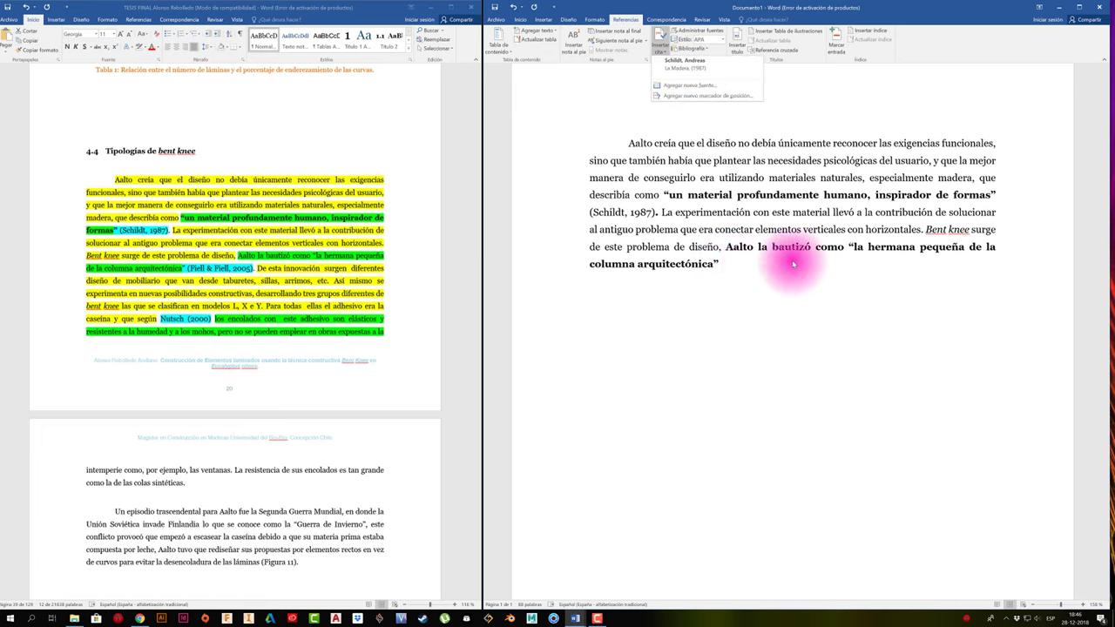
left_click(677, 86)
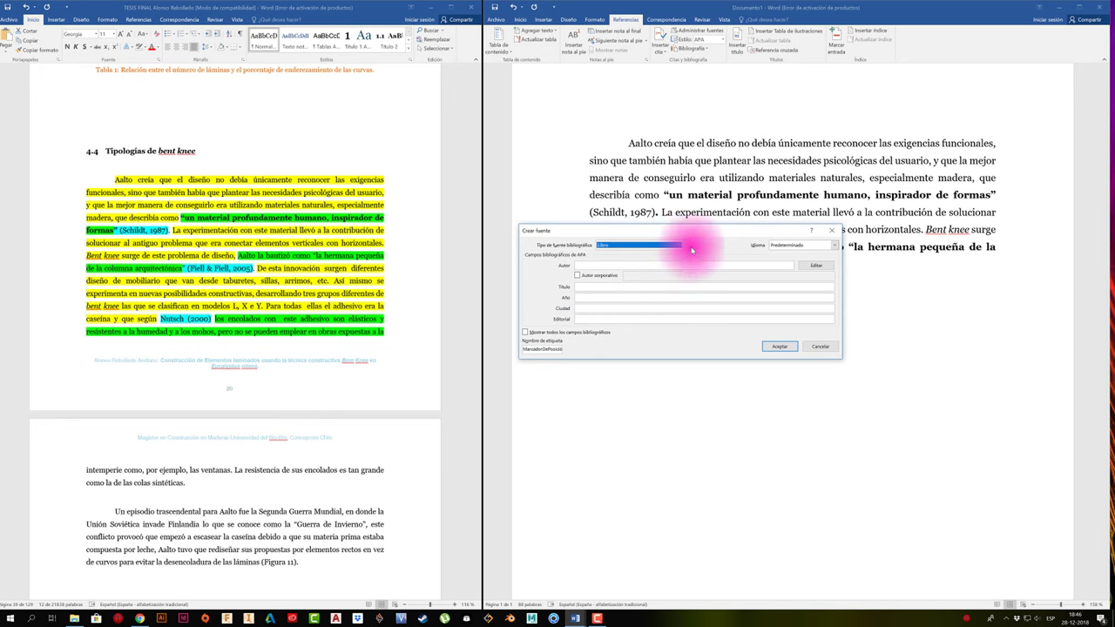
left_click(691, 250)
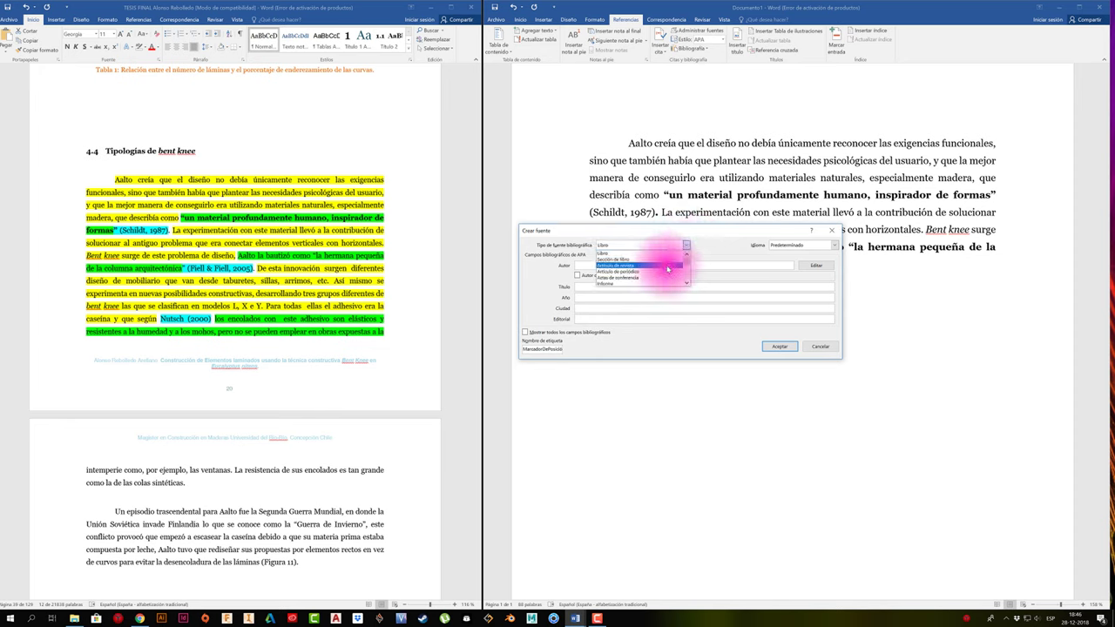
left_click(635, 266)
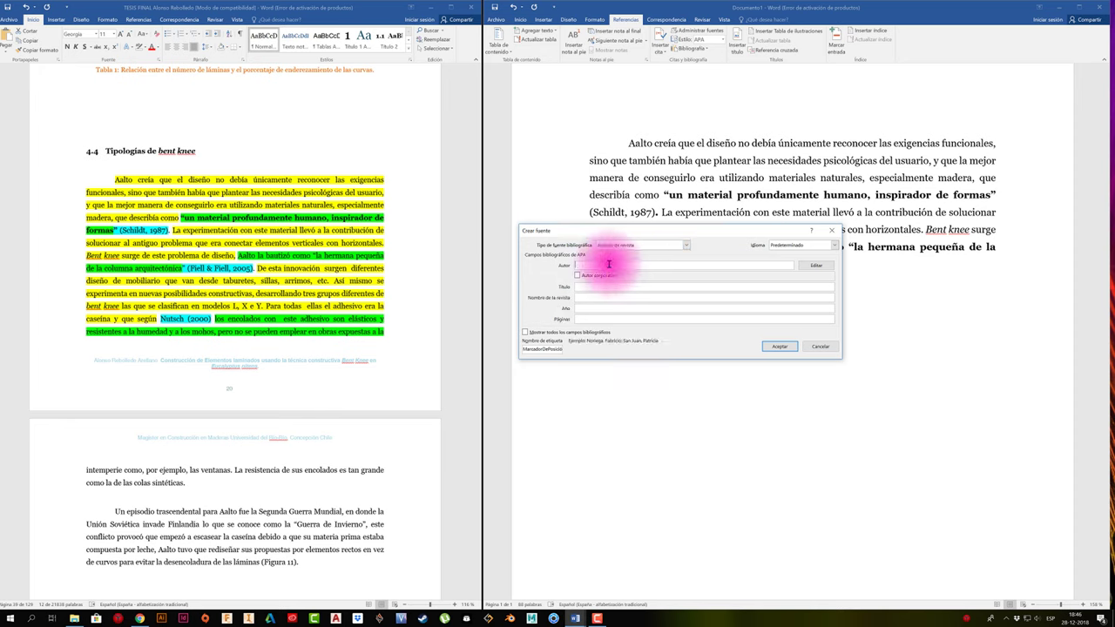
Add the article's two authors in the name editor and confirm them
left_click(816, 264)
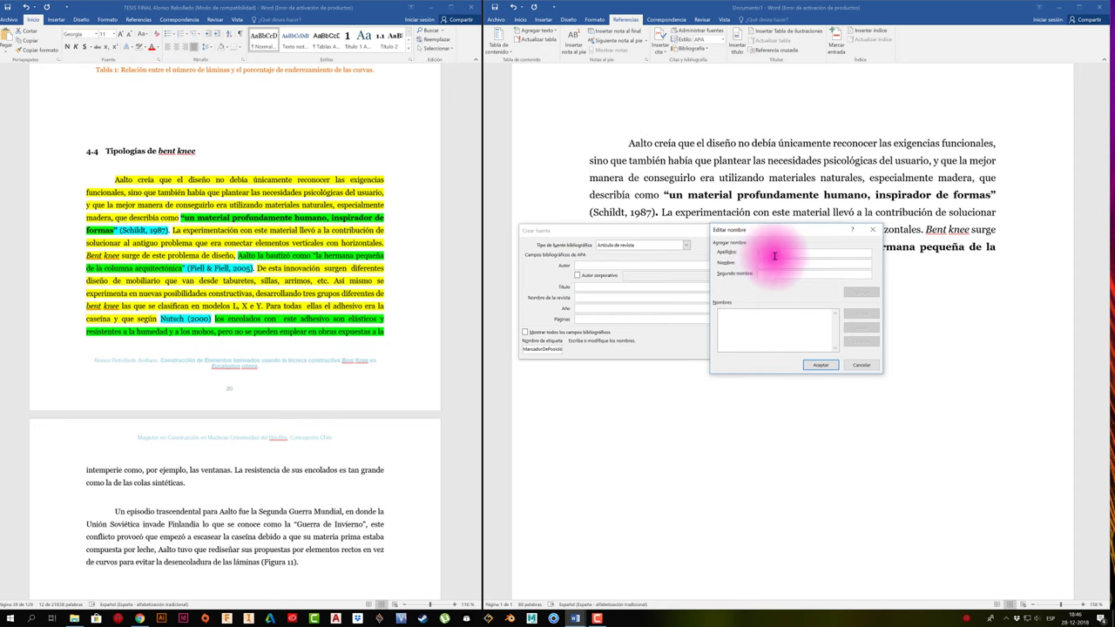
type("S")
type("ell")
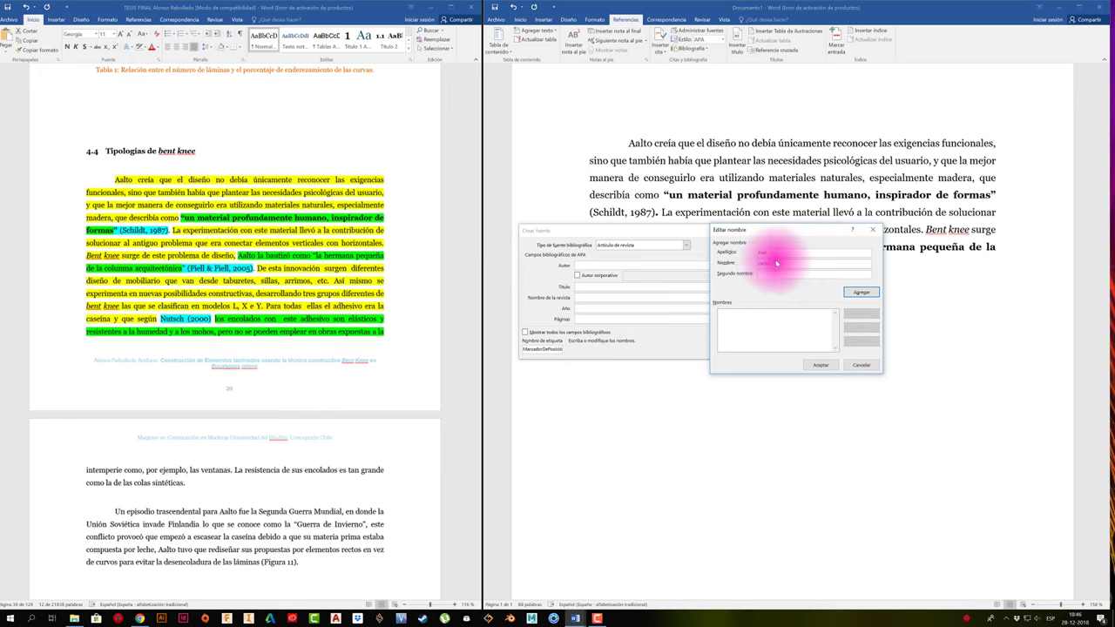
left_click_drag(772, 263, 740, 261)
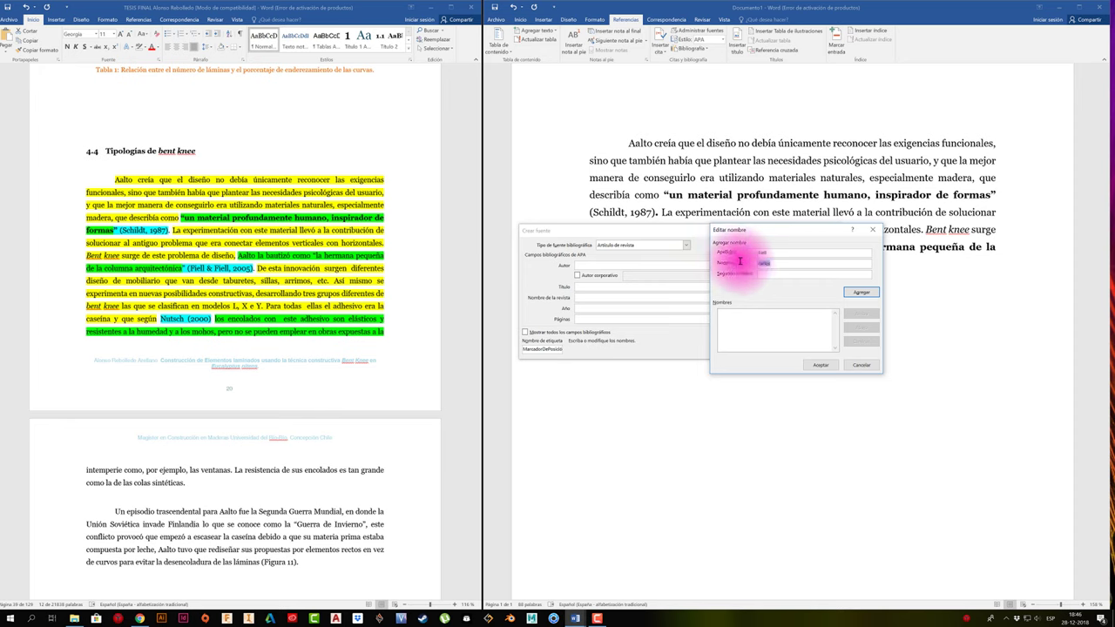
type("Ch")
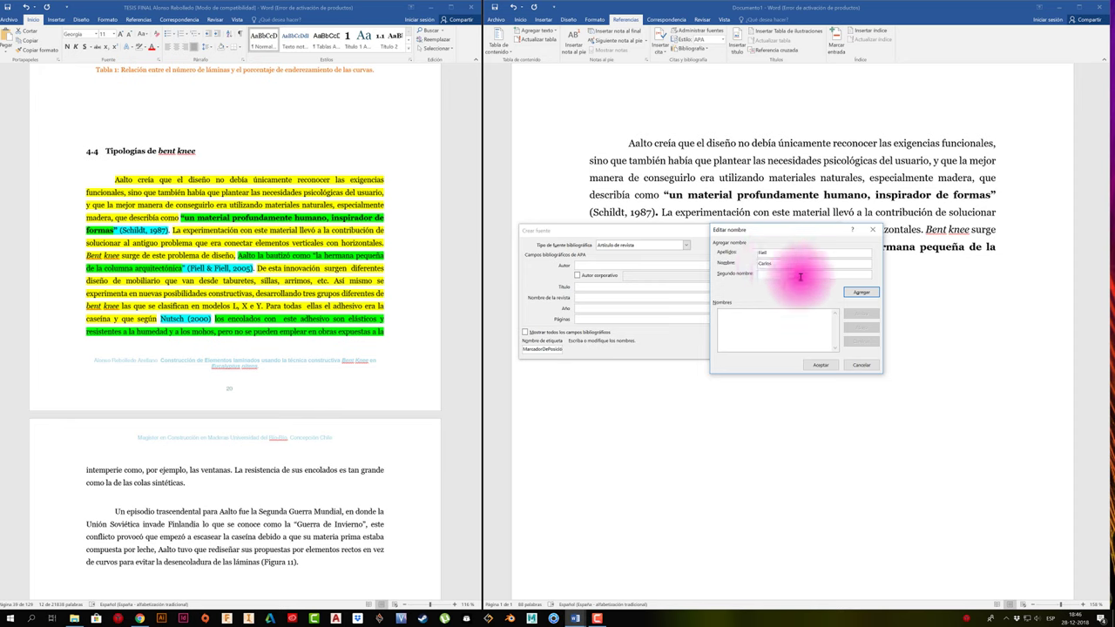
left_click(860, 292)
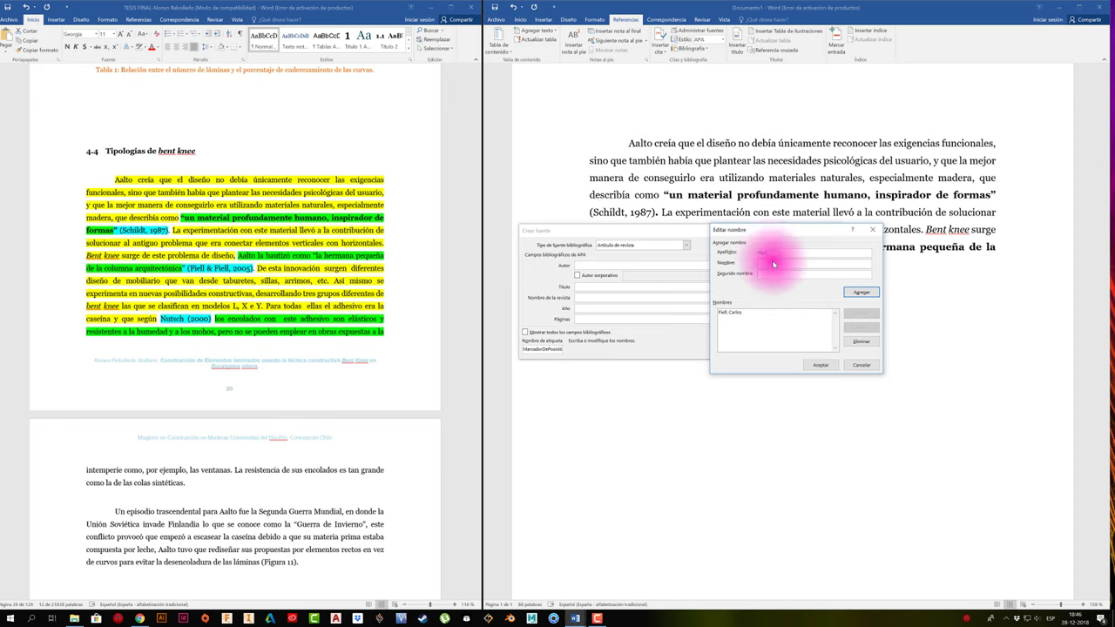
type("Fiell")
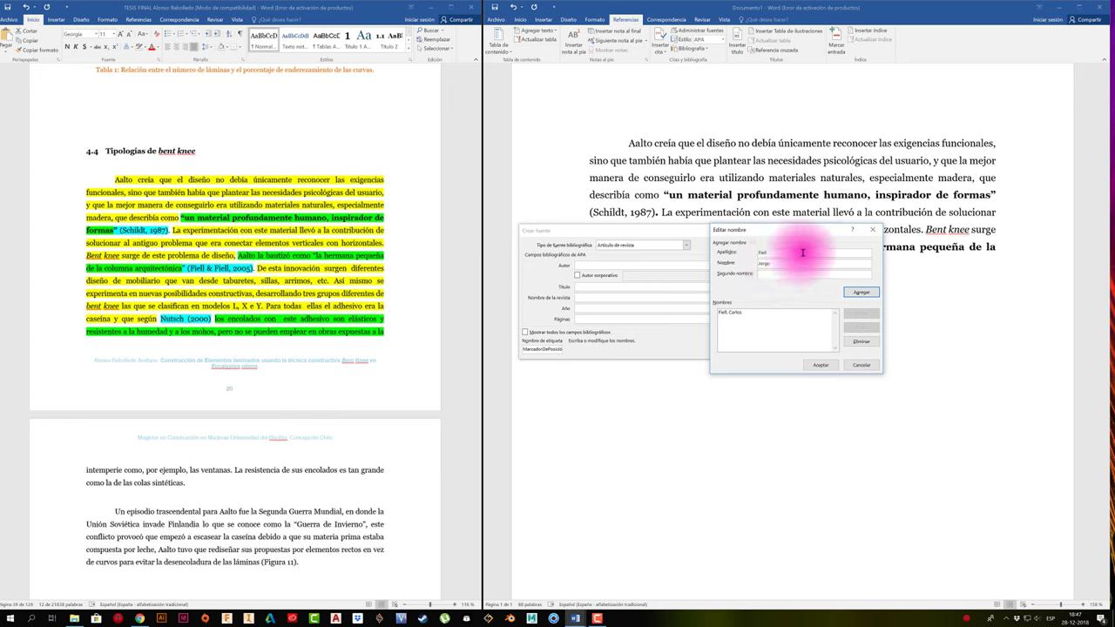
left_click(861, 291)
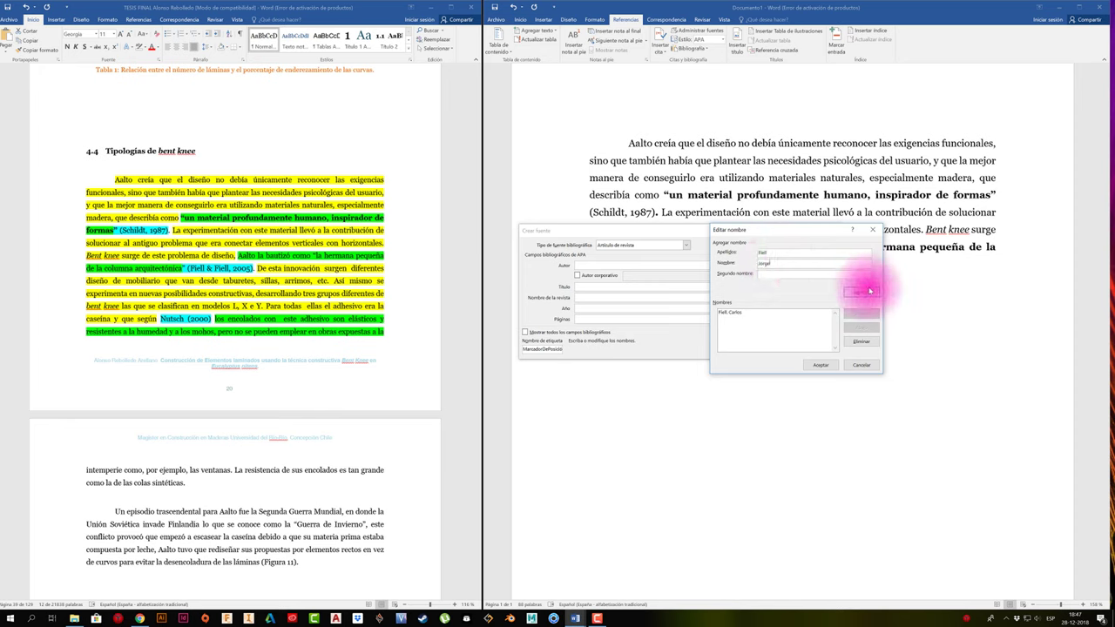
left_click(826, 365)
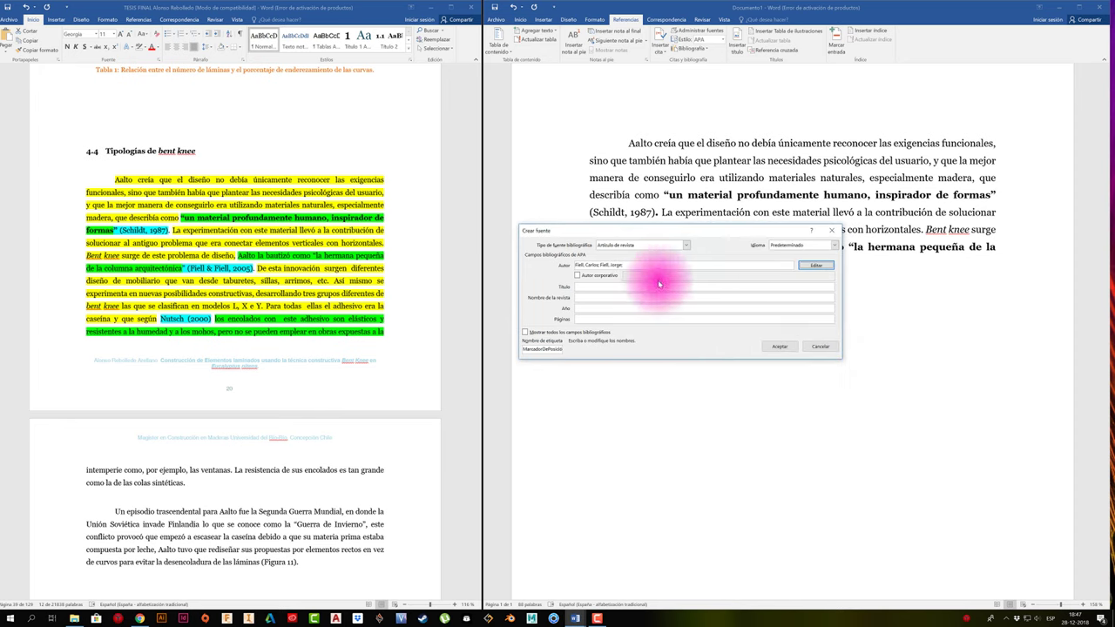
Enter title Alvar Aalto, journal Madera y más, year 2018 and the pages, showing all fields
left_click(596, 286)
type("Alvar Aalto")
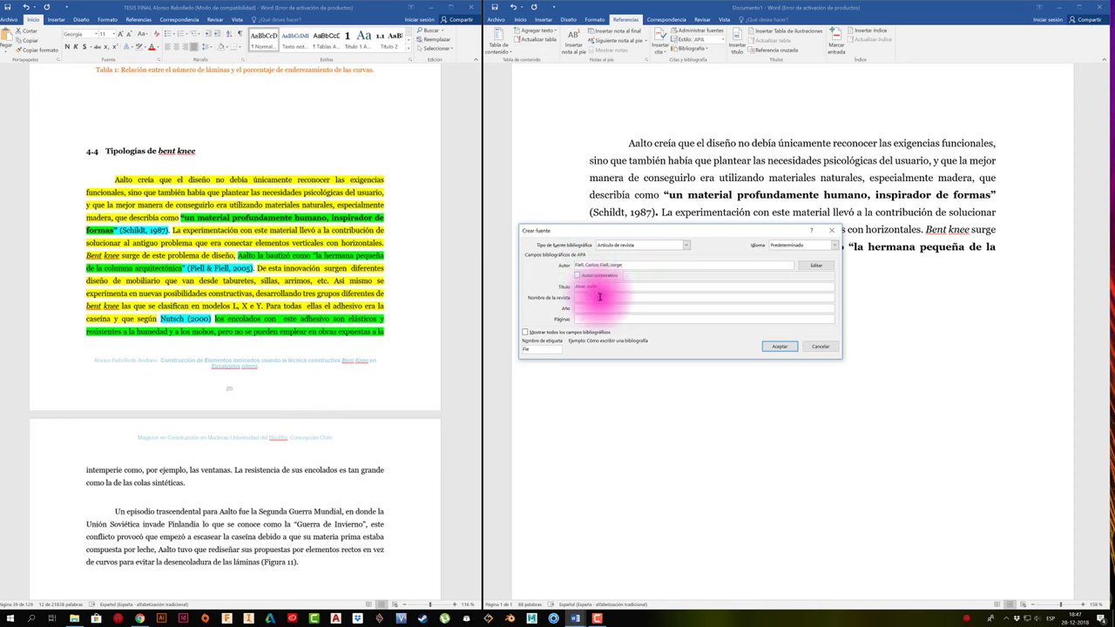
left_click(598, 300)
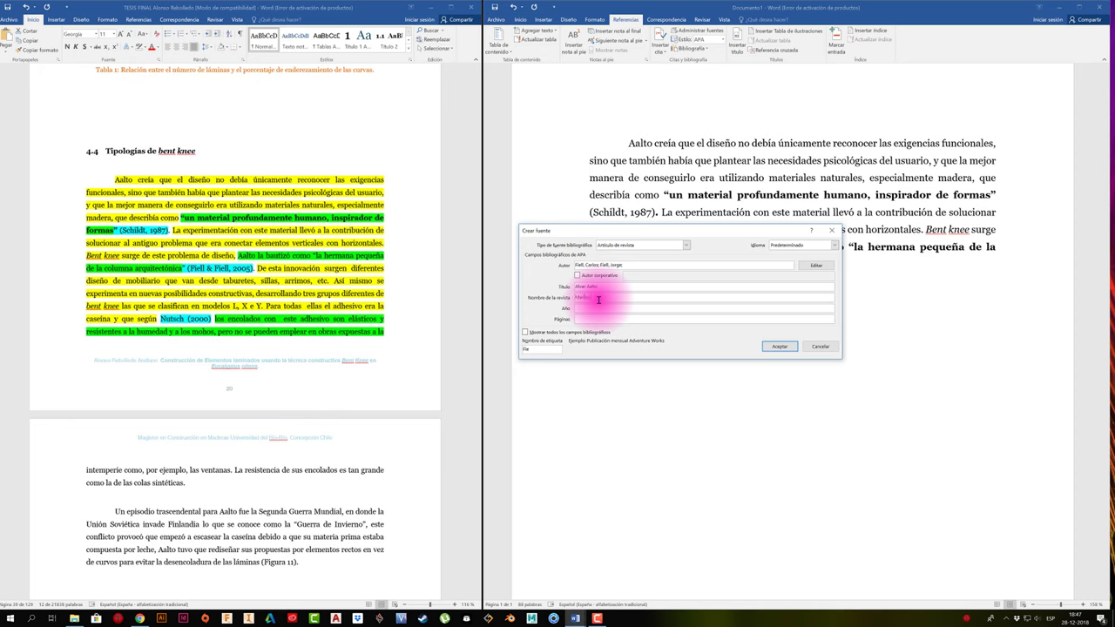
type("y más")
left_click(600, 309)
type("2018")
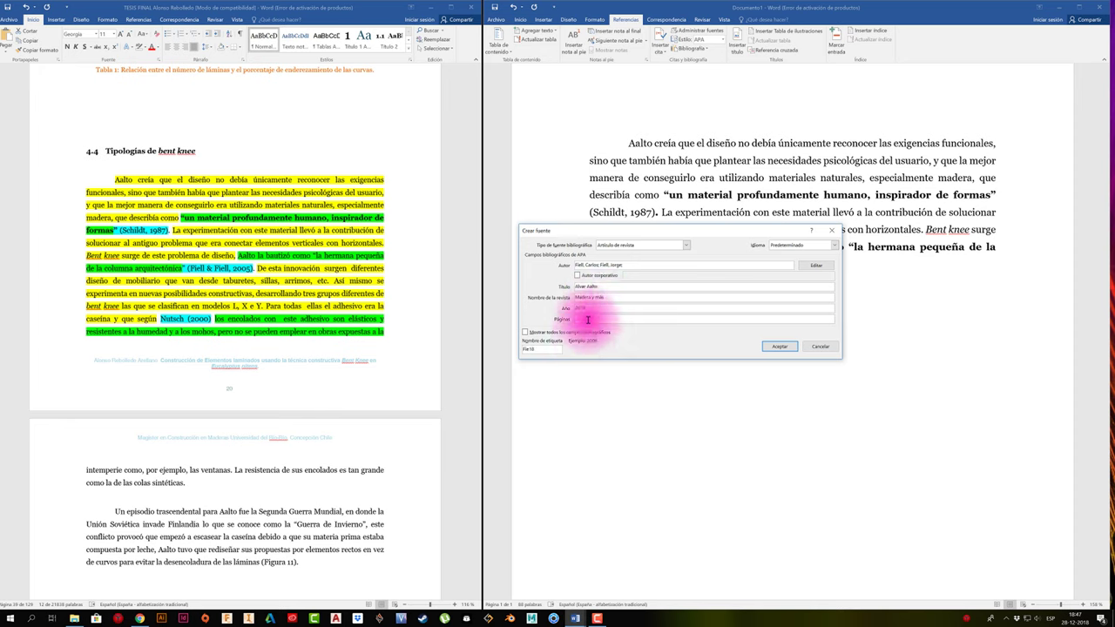
left_click(588, 317)
type("50-62")
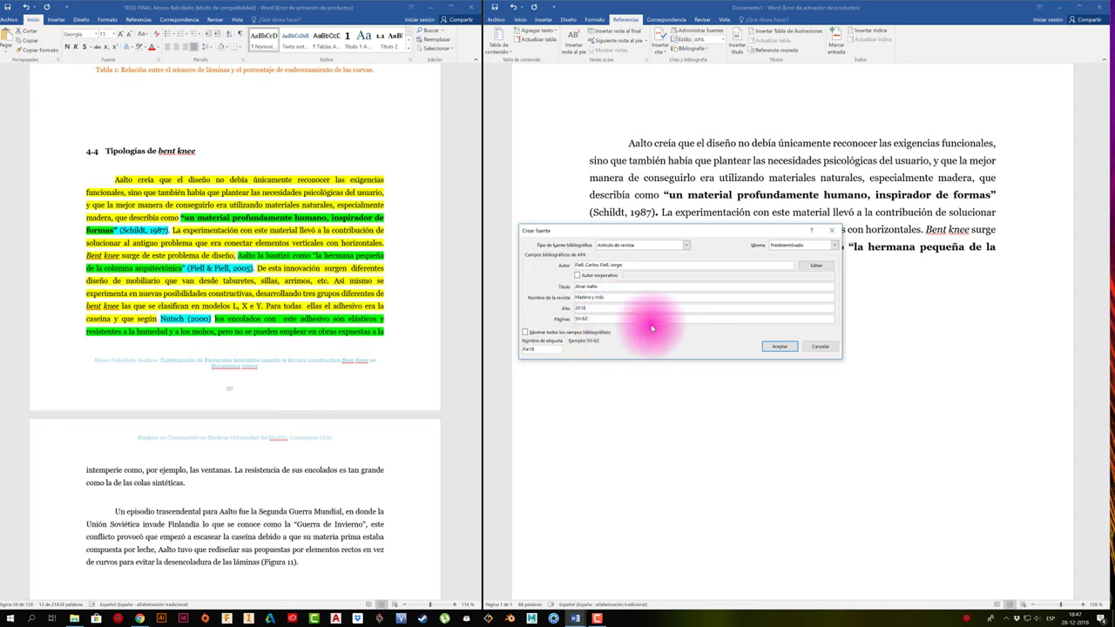
left_click(525, 332)
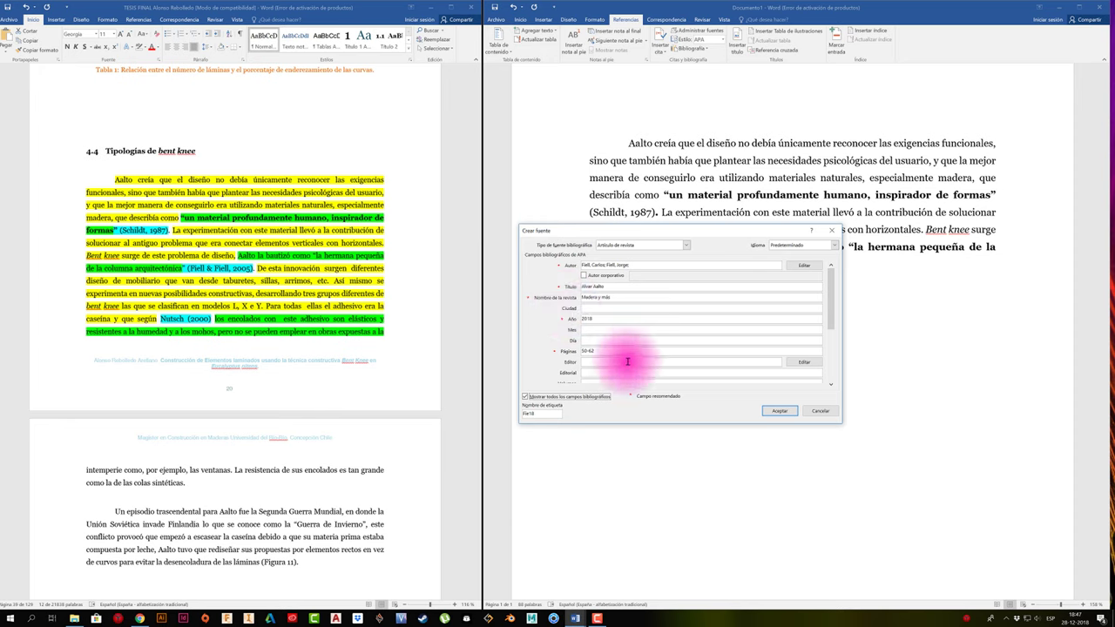
Add day 18, publisher UBB, volume 15, issue 2, and insert the 2018 citation
left_click(600, 330)
type("enero")
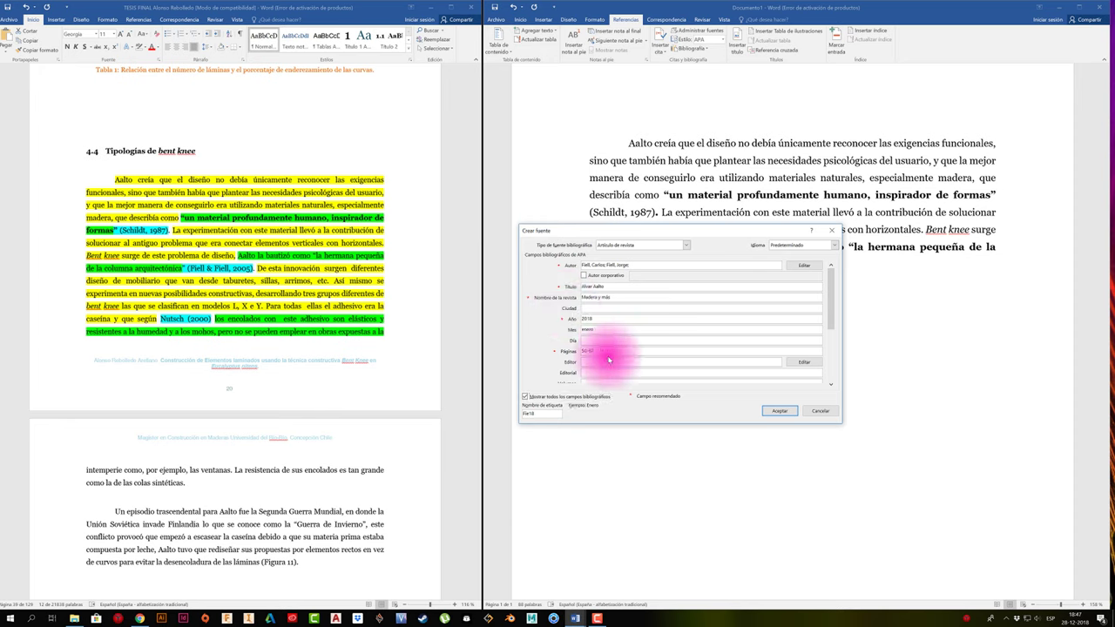
left_click(611, 339)
type("15")
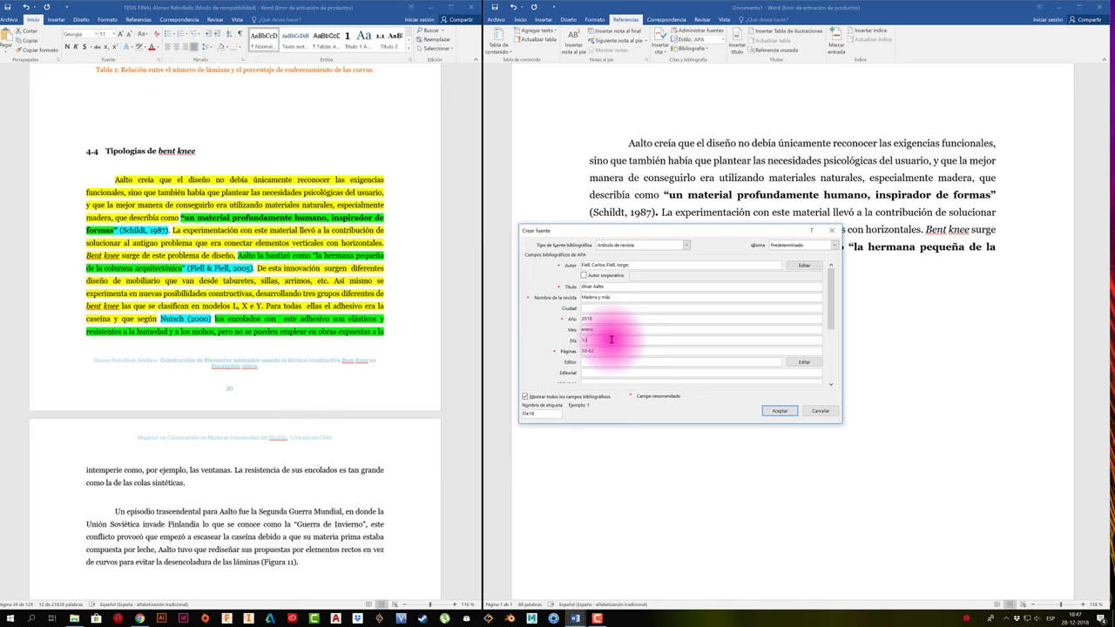
type("8")
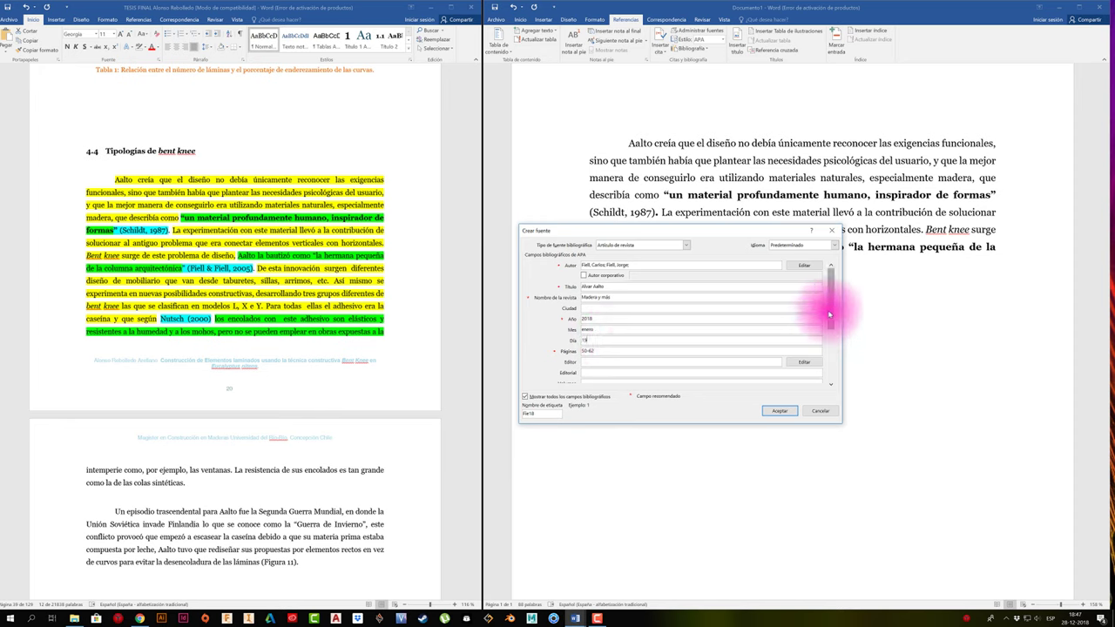
left_click_drag(829, 314, 828, 366)
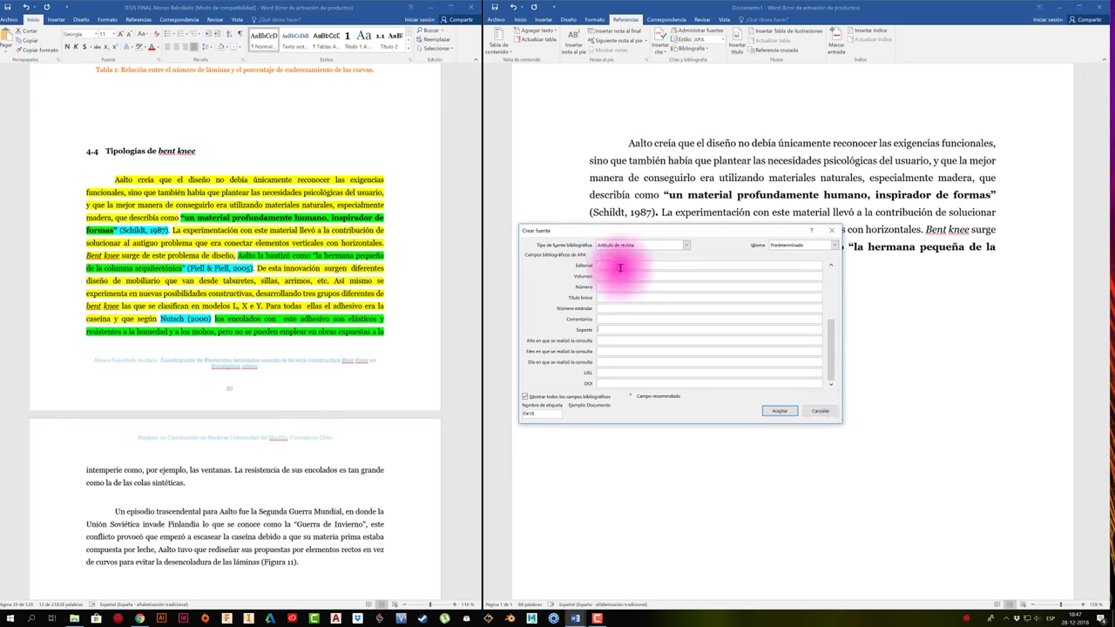
left_click(616, 265)
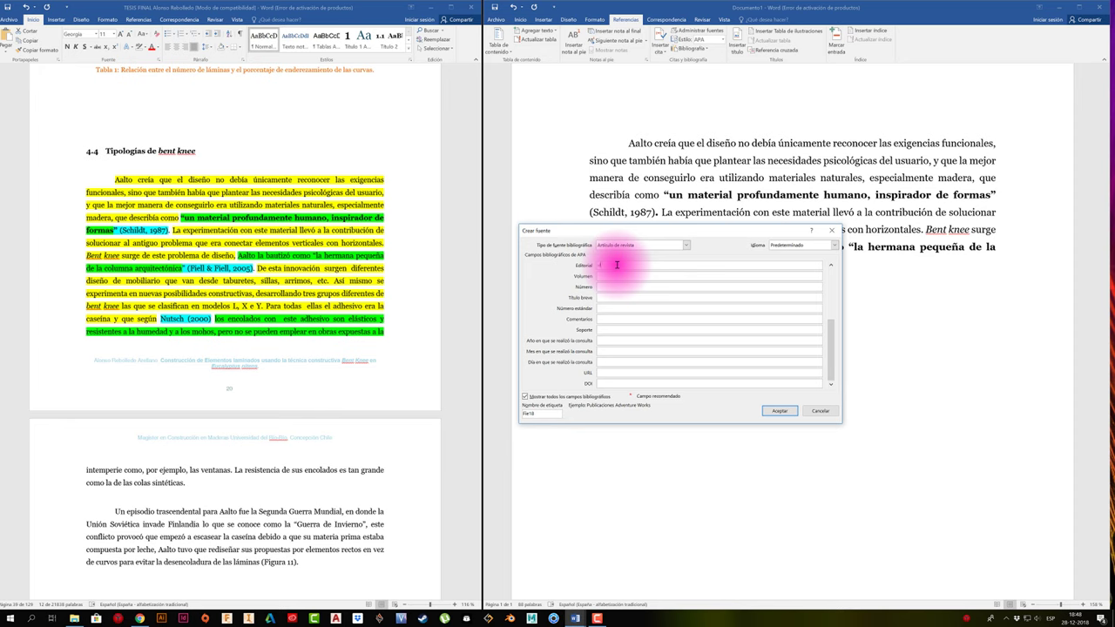
type("UBB")
left_click(614, 277)
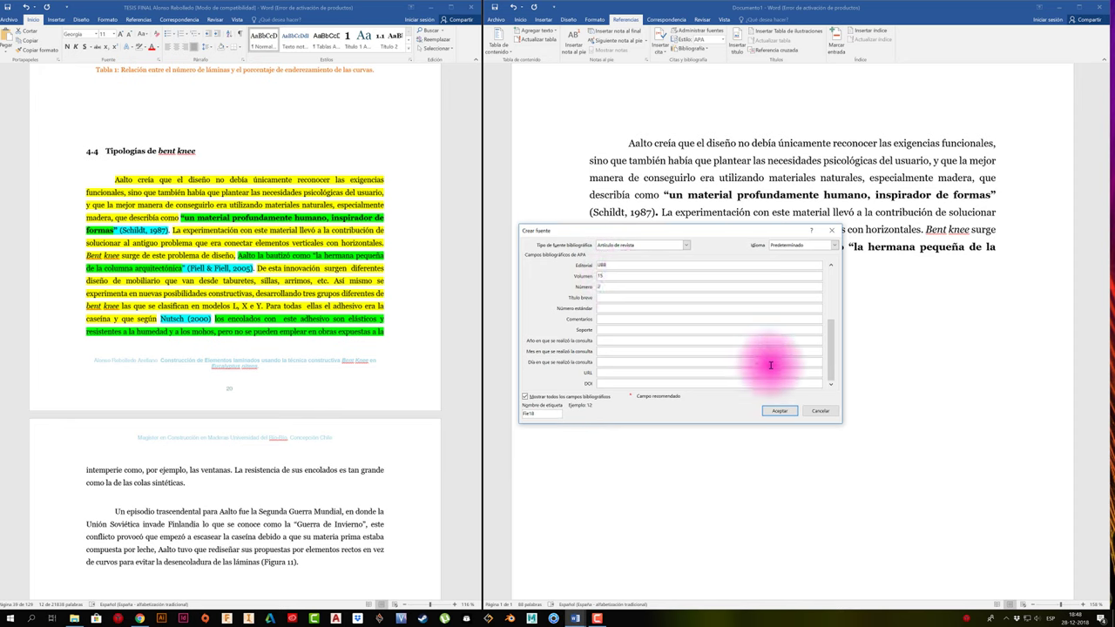
left_click_drag(831, 333, 828, 285)
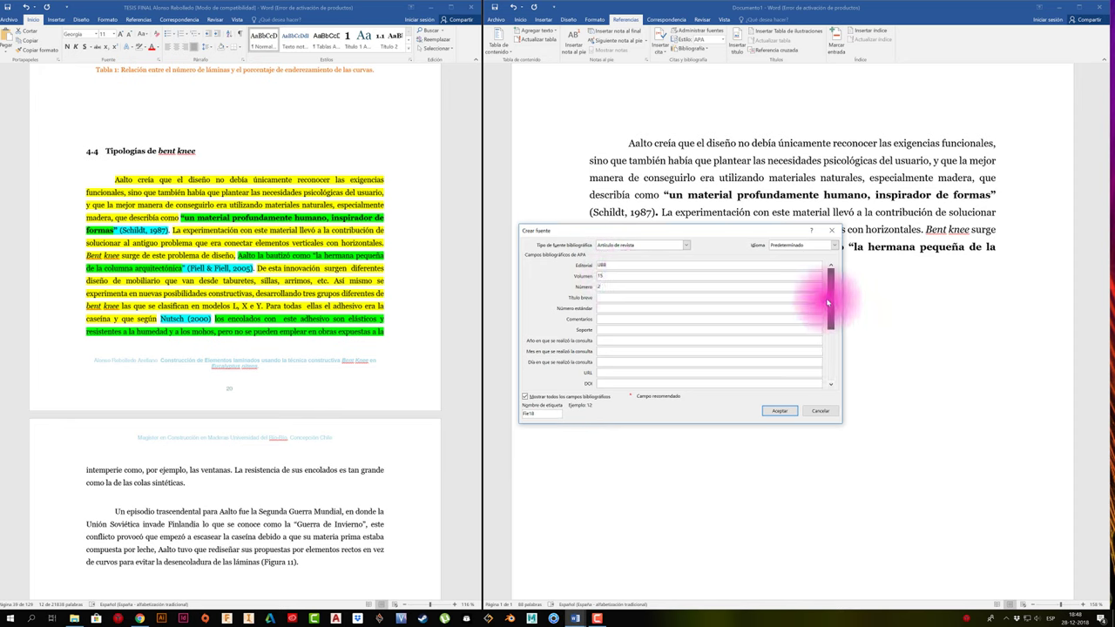
left_click(779, 410)
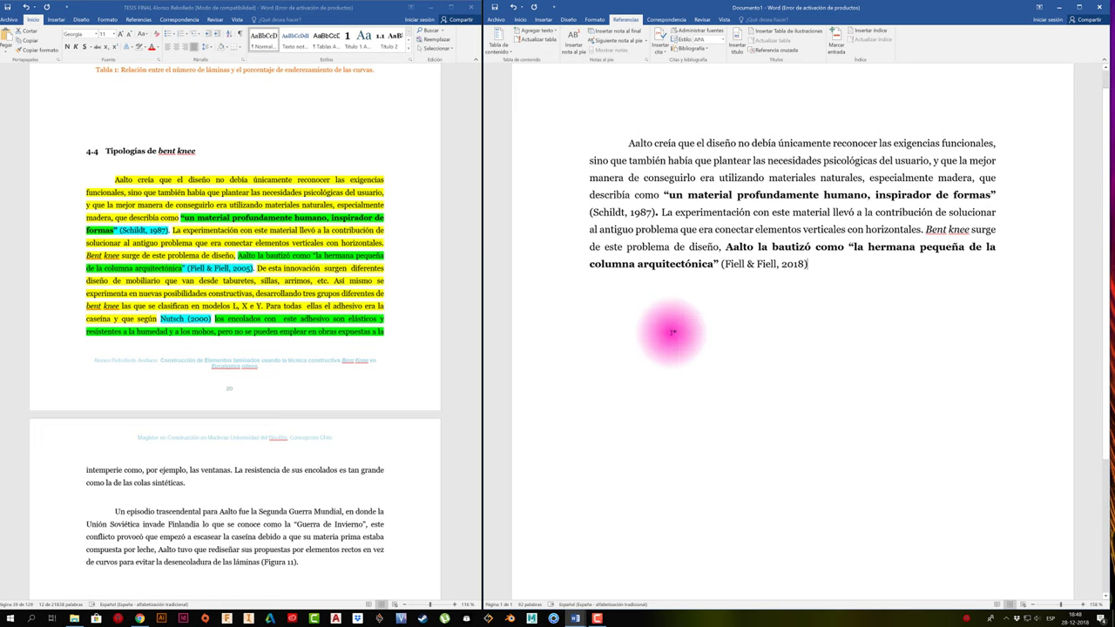
Add empty lines after the cited Aalto paragraph until the text reaches a blank second page
key("Return")
key("Return")
key("Return")
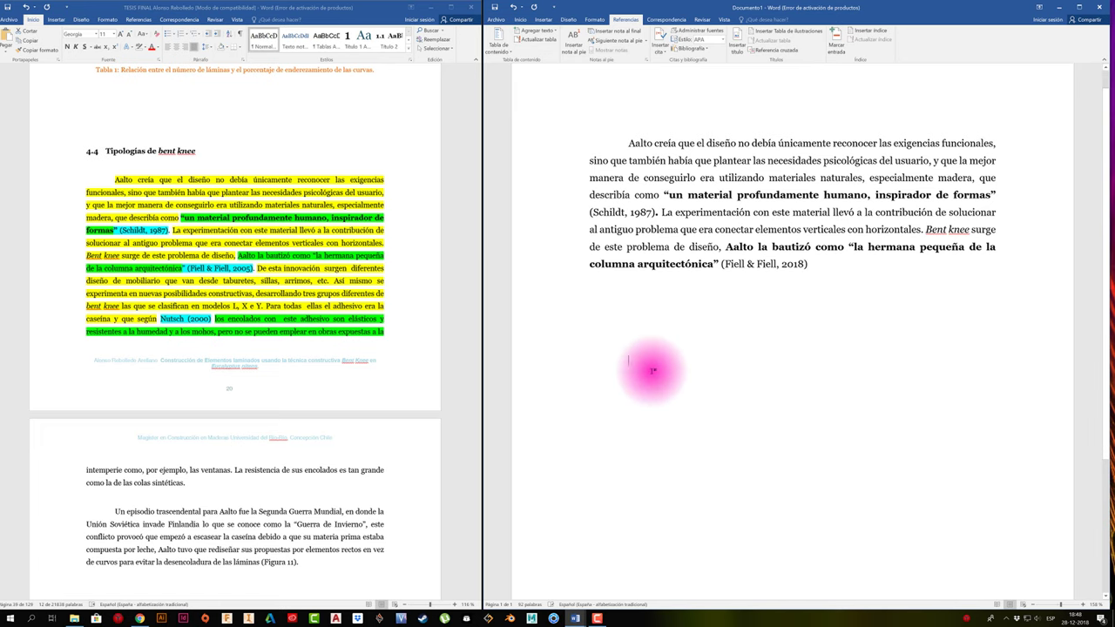
scroll(653, 368, "down", 3)
key("Return")
key("Return")
key("Return")
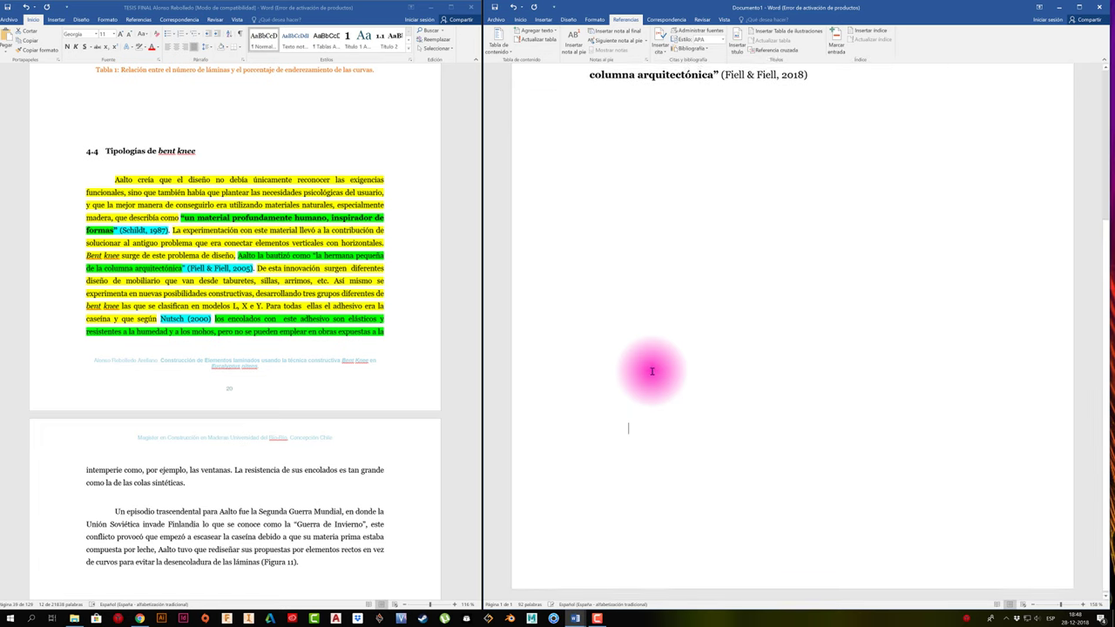
key("Return")
key("Return")
key("Return")
scroll(652, 369, "down", 3)
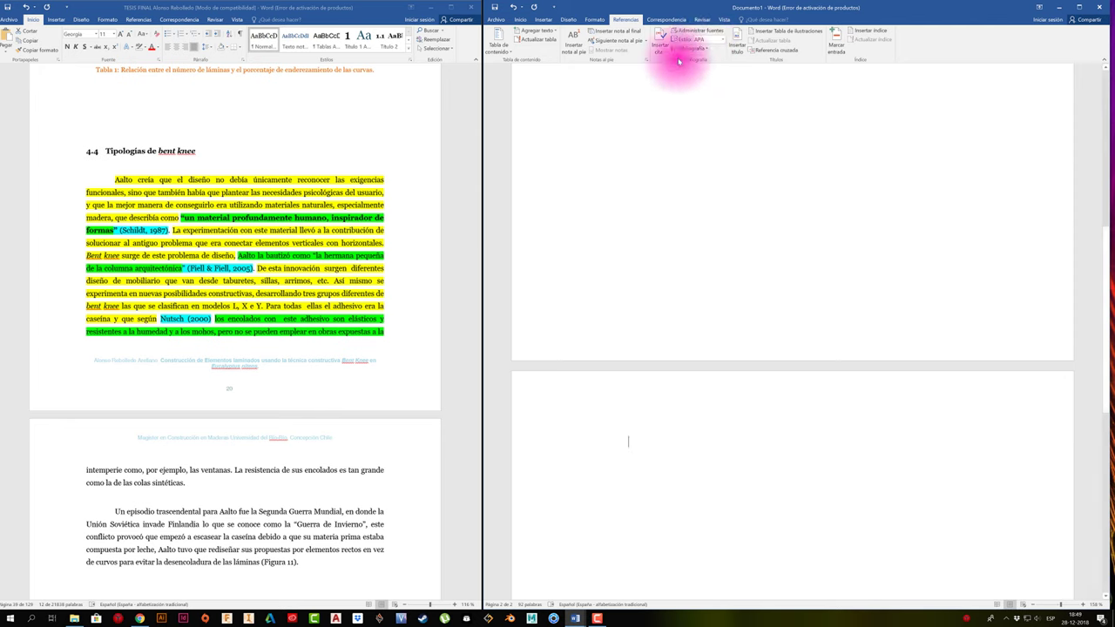
Insert the built-in Bibliografía layout on page two and select its Fiell and Schildt entries
left_click(702, 49)
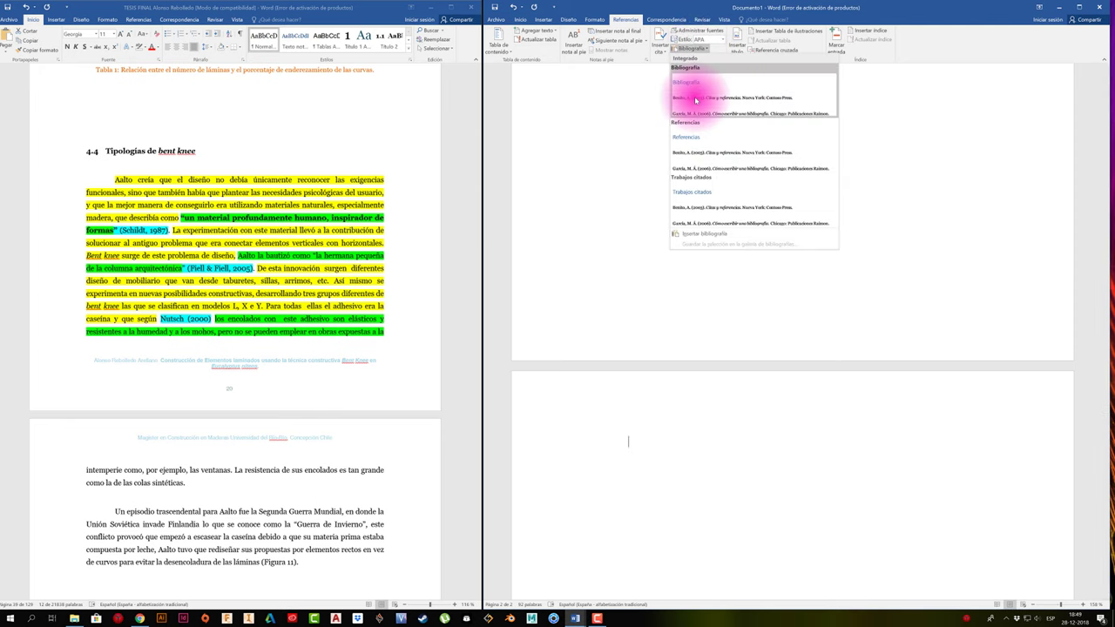
left_click(689, 87)
scroll(697, 166, "up", 5)
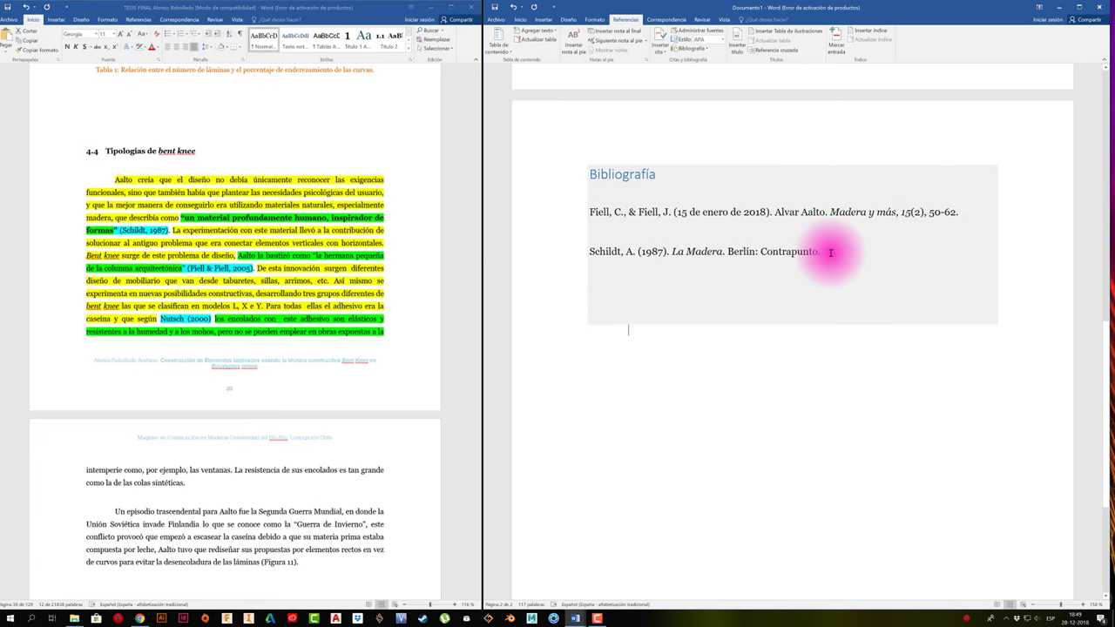
left_click_drag(831, 252, 586, 209)
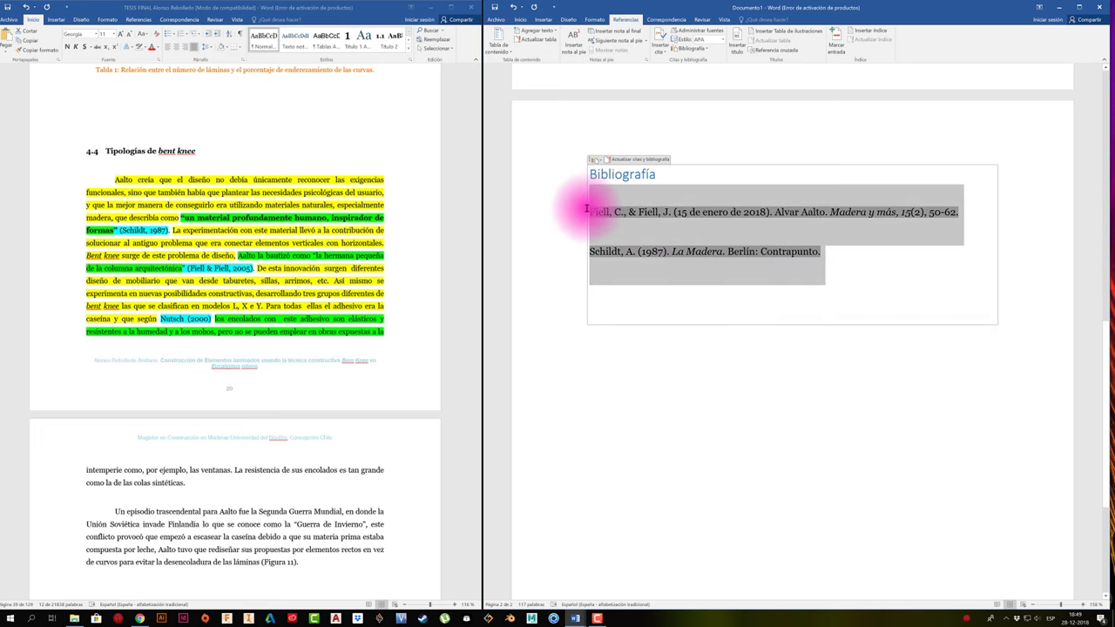
scroll(728, 231, "up", 3)
scroll(728, 231, "up", 3)
scroll(729, 232, "up", 4)
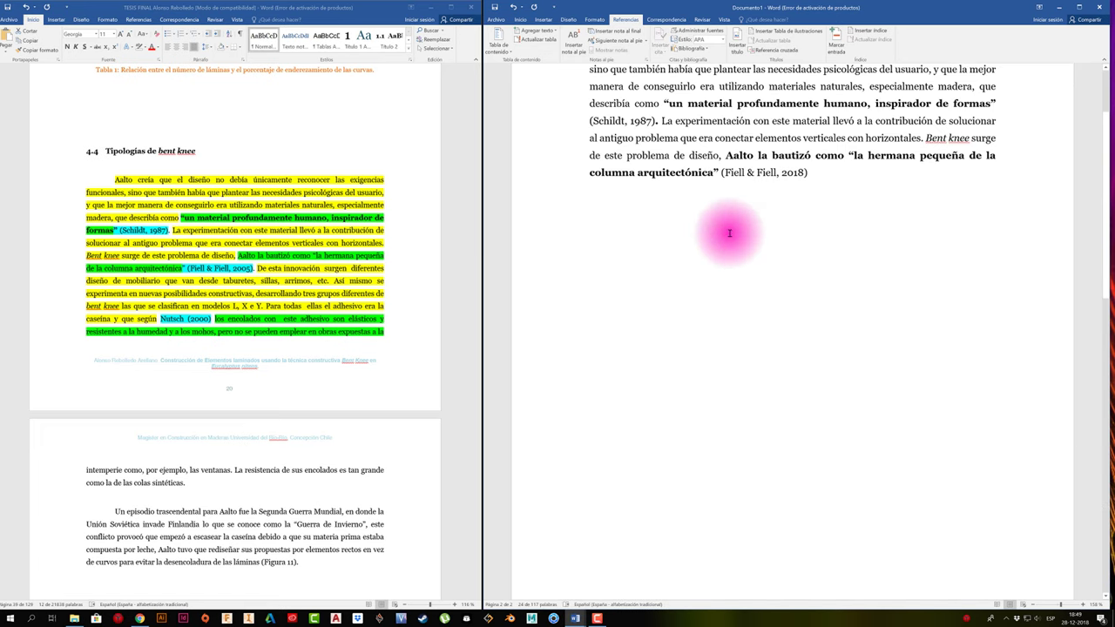
scroll(729, 232, "up", 3)
left_click_drag(793, 291, 641, 171)
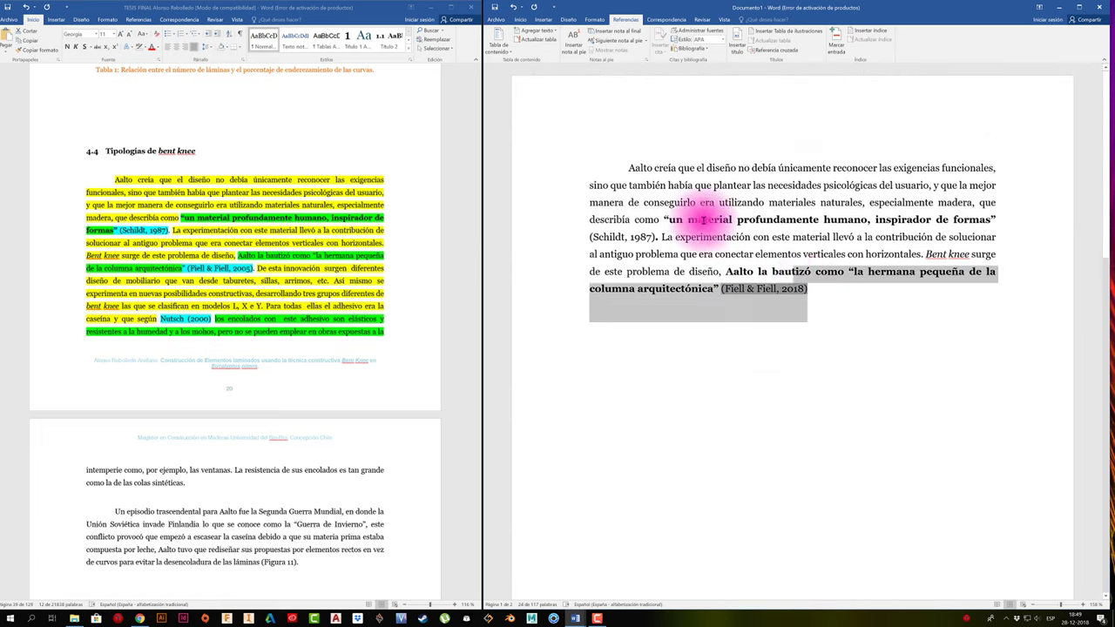
right_click(657, 161)
left_click(688, 200)
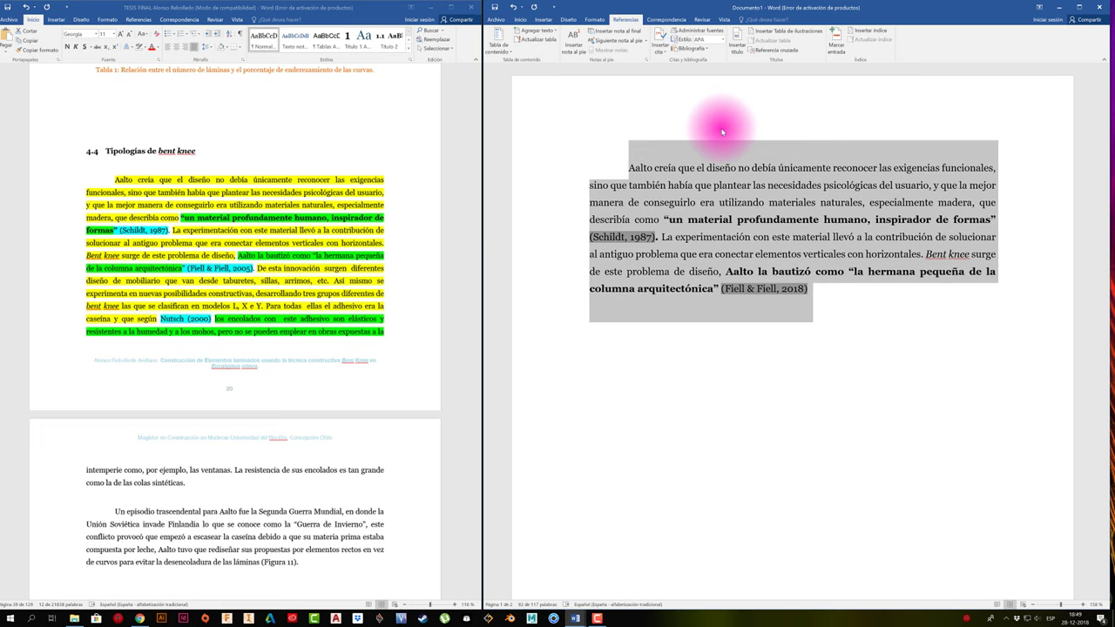
scroll(722, 132, "down", 2)
scroll(745, 110, "down", 5)
scroll(739, 110, "down", 3)
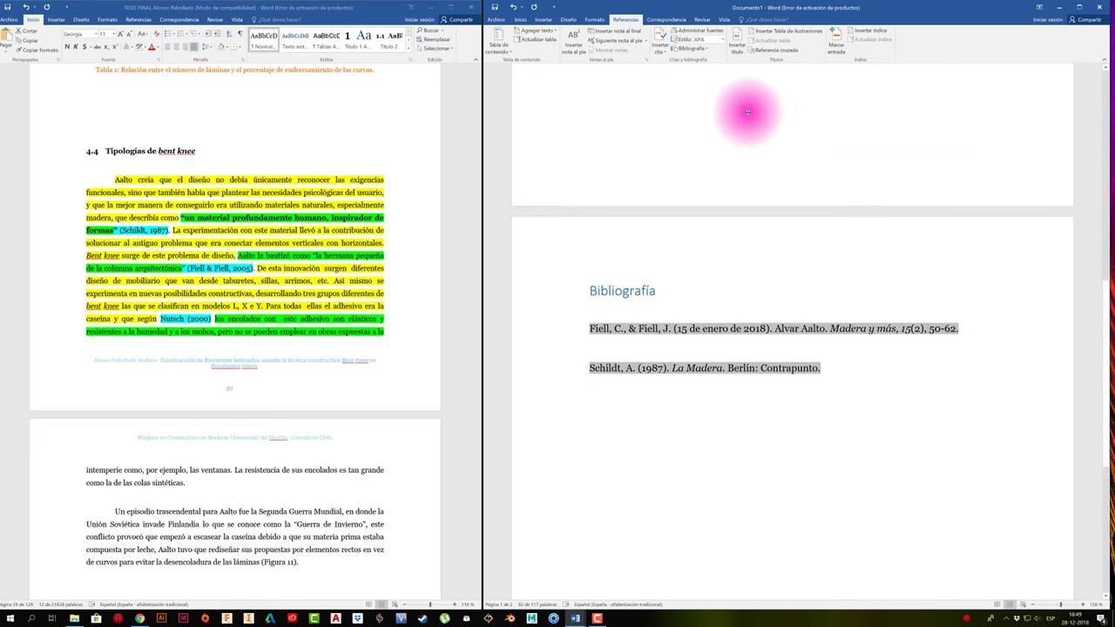
scroll(680, 156, "down", 2)
left_click(642, 189)
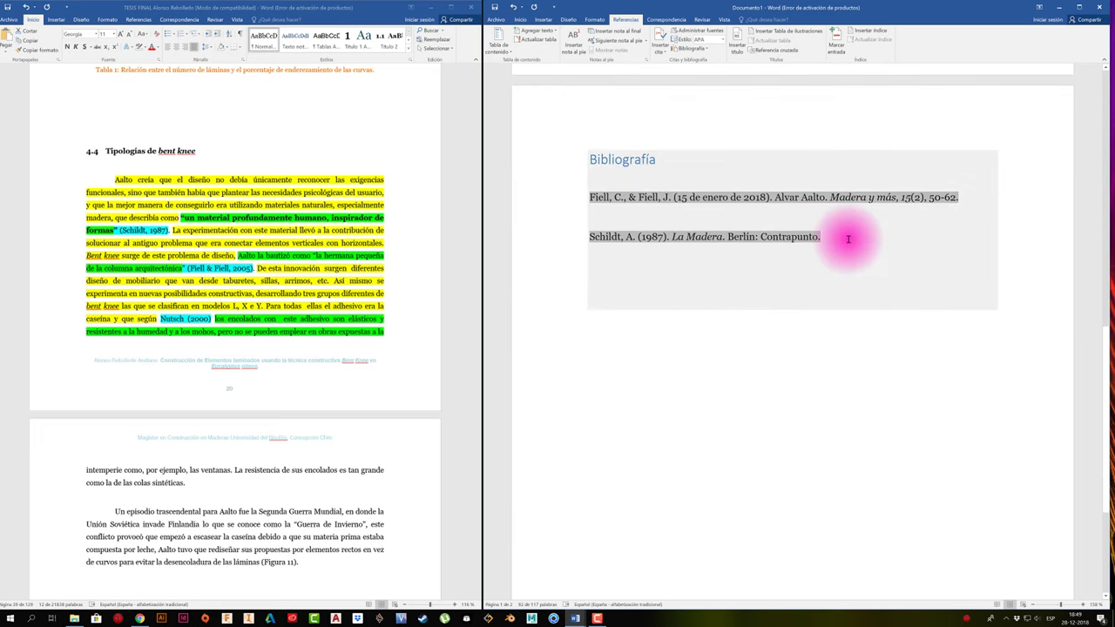
left_click(833, 238)
left_click(719, 390)
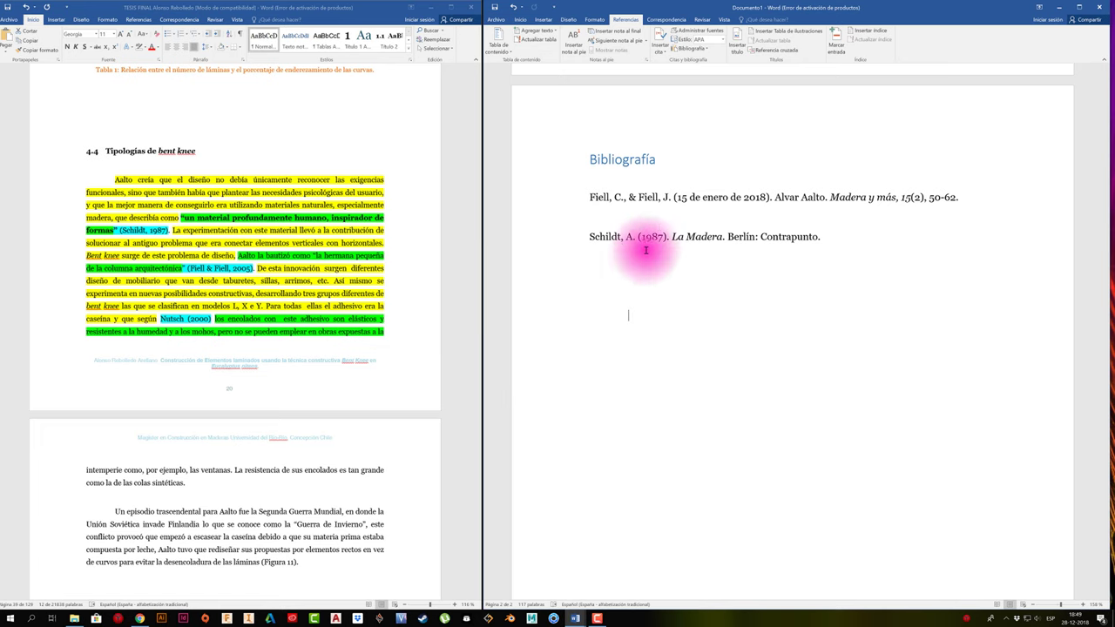
scroll(645, 249, "up", 10)
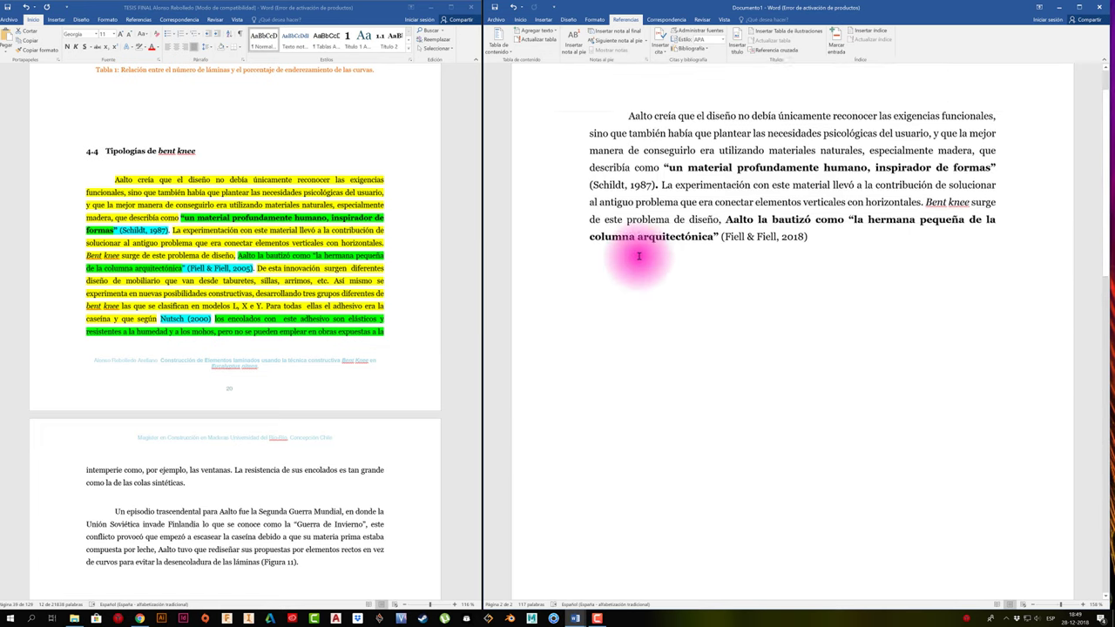
scroll(638, 255, "up", 2)
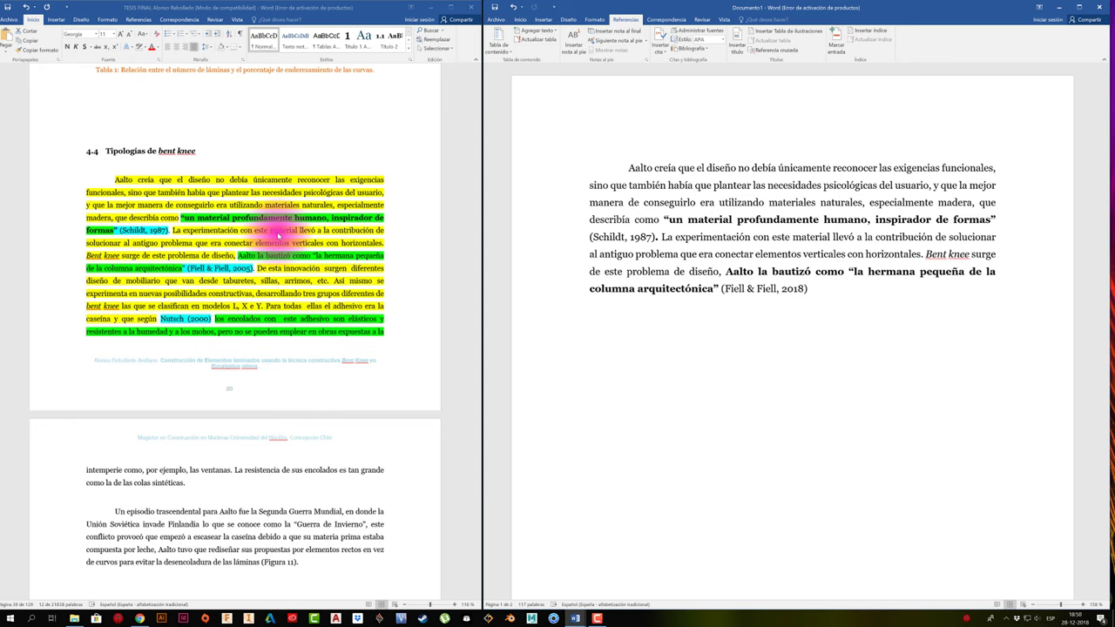
left_click(659, 326)
left_click(716, 202, "shift")
left_click(652, 156, "shift")
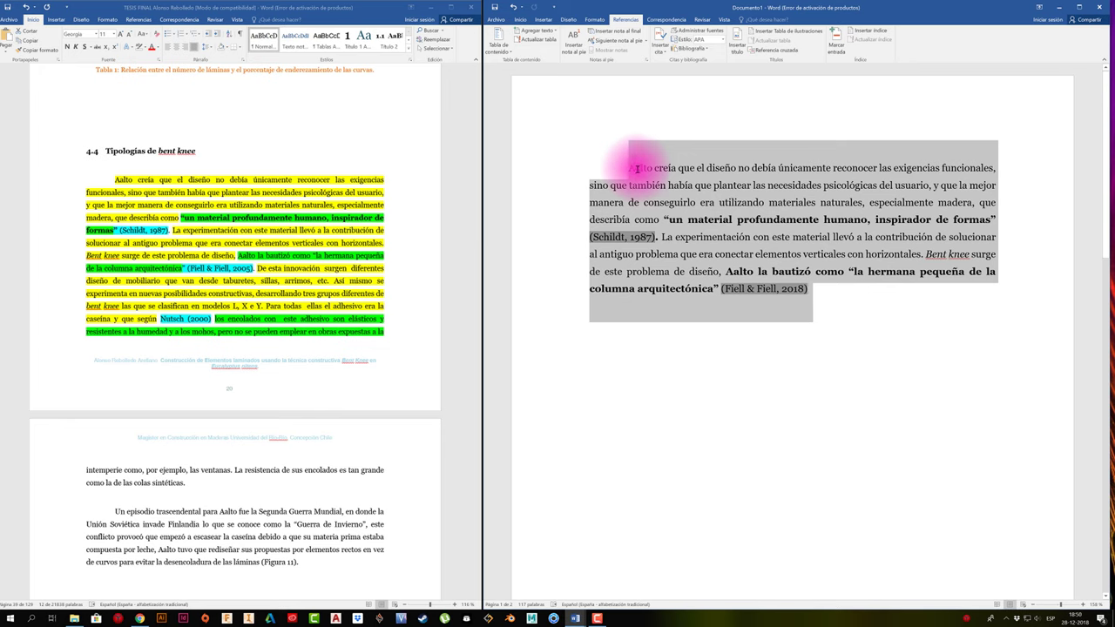
left_click(625, 169)
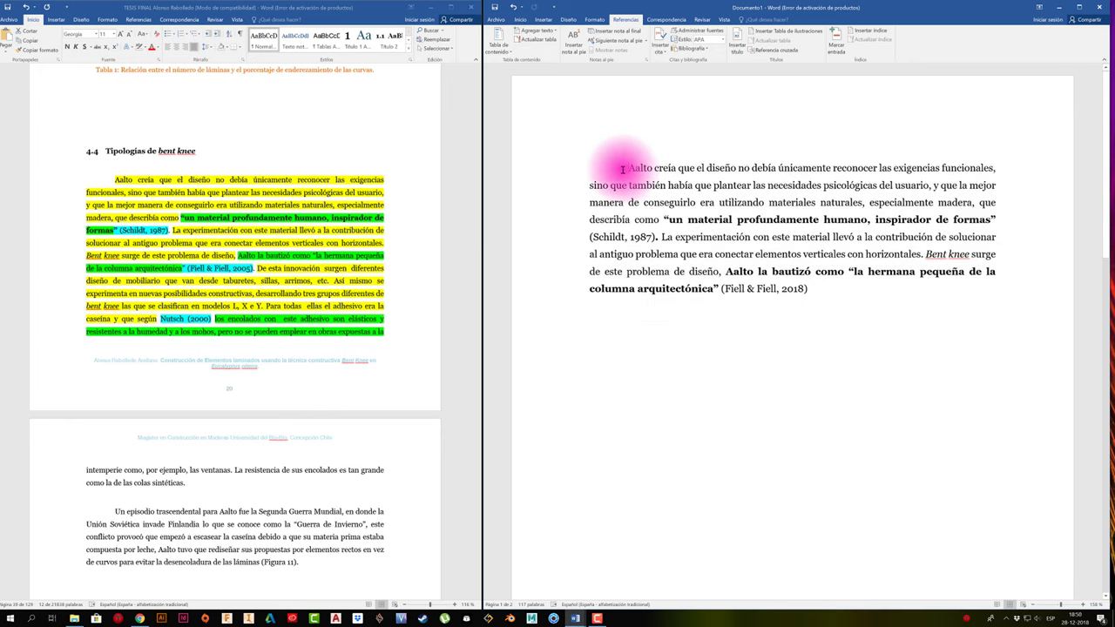